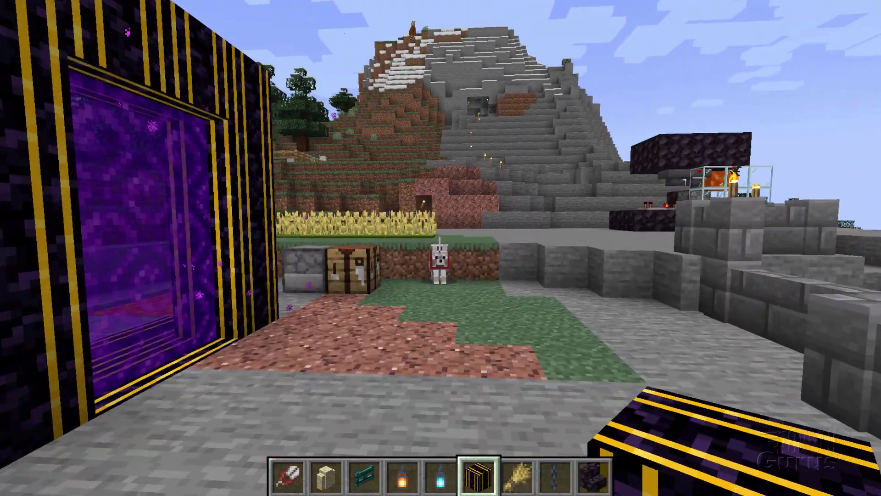
Step: Walk the player up to the yellow-striped obsidian portal and switch to third-person view
key("w")
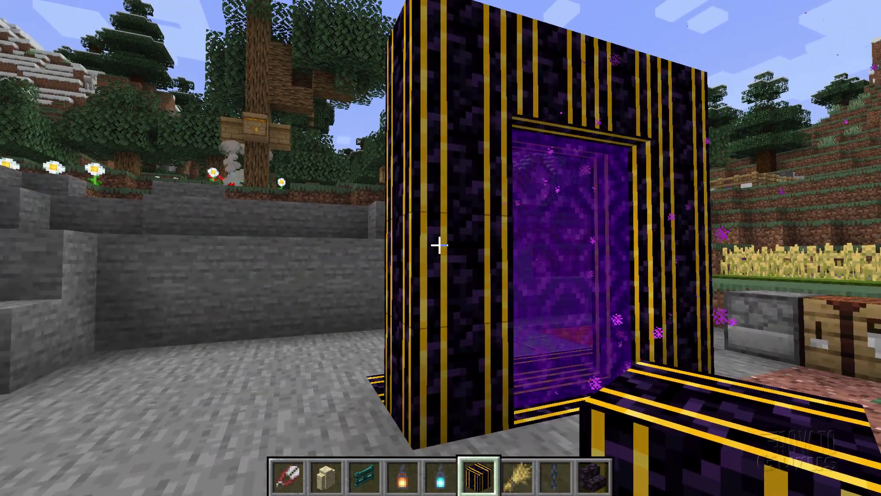
key("F5")
key("F5")
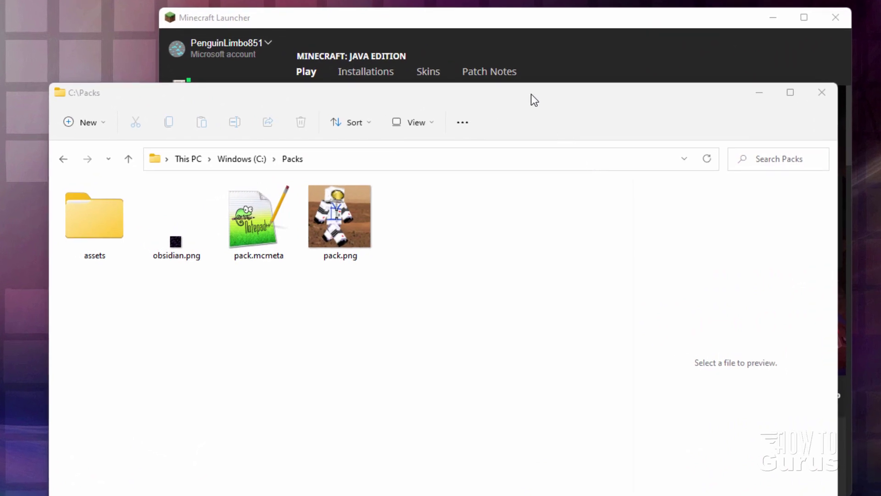
left_click_drag(531, 97, 509, 95)
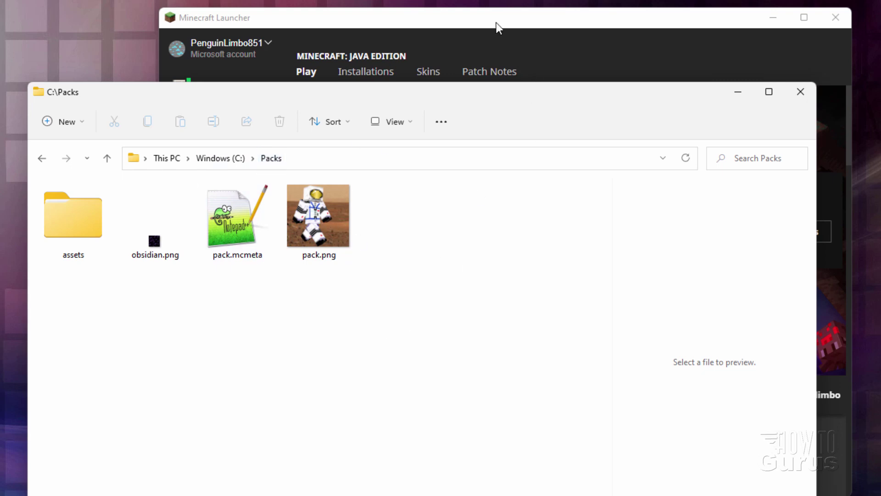
left_click_drag(497, 23, 519, 13)
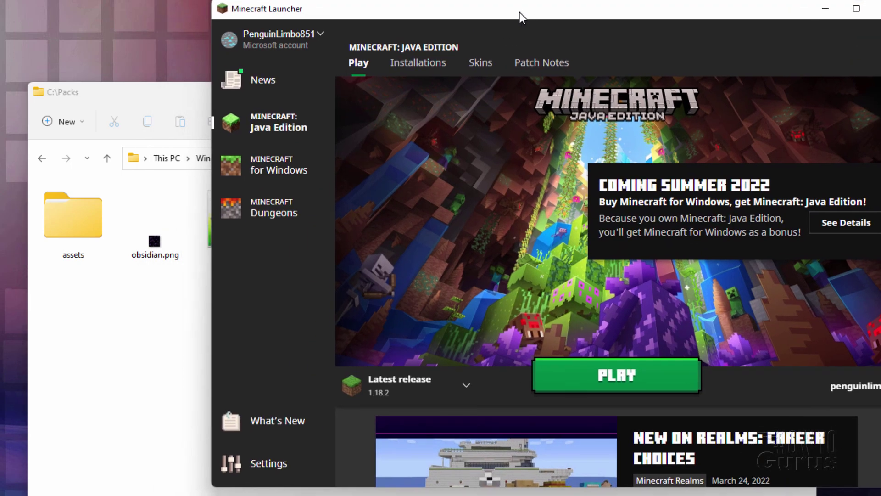
left_click(161, 346)
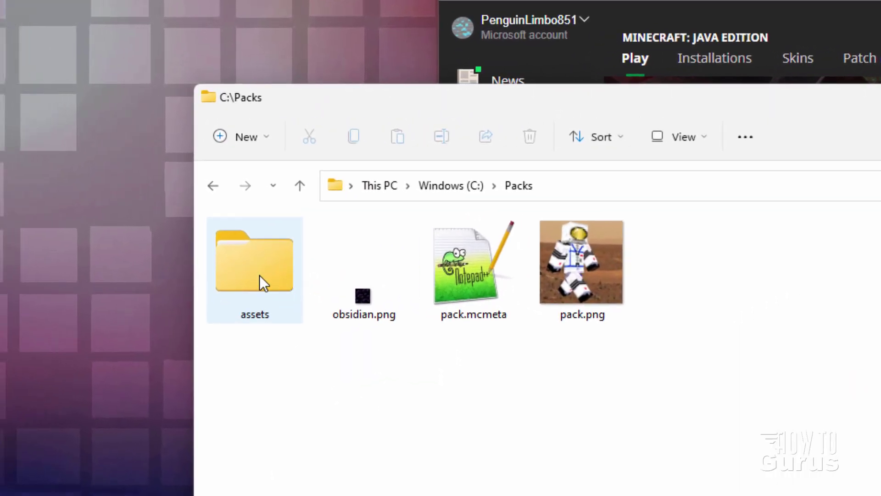
double_click(260, 275)
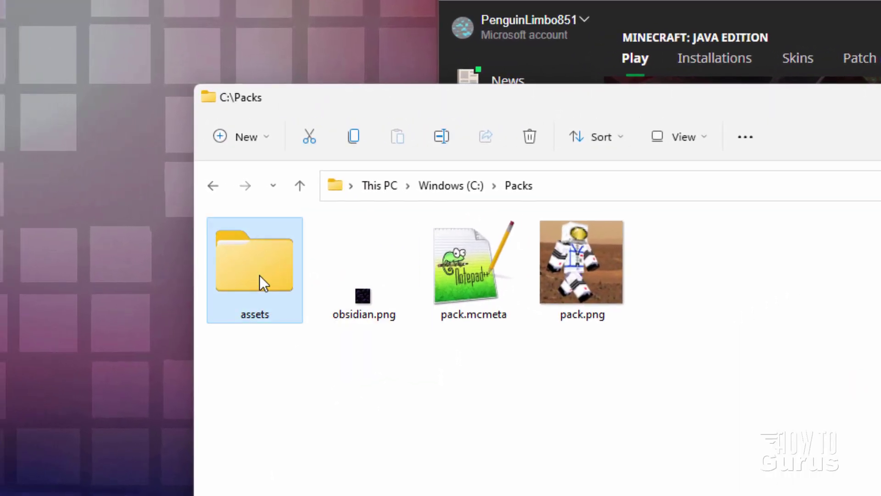
double_click(269, 304)
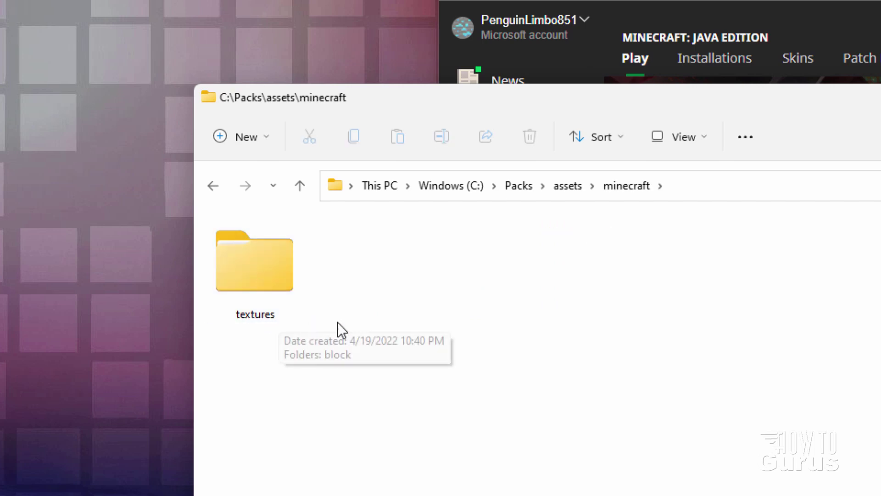
double_click(254, 291)
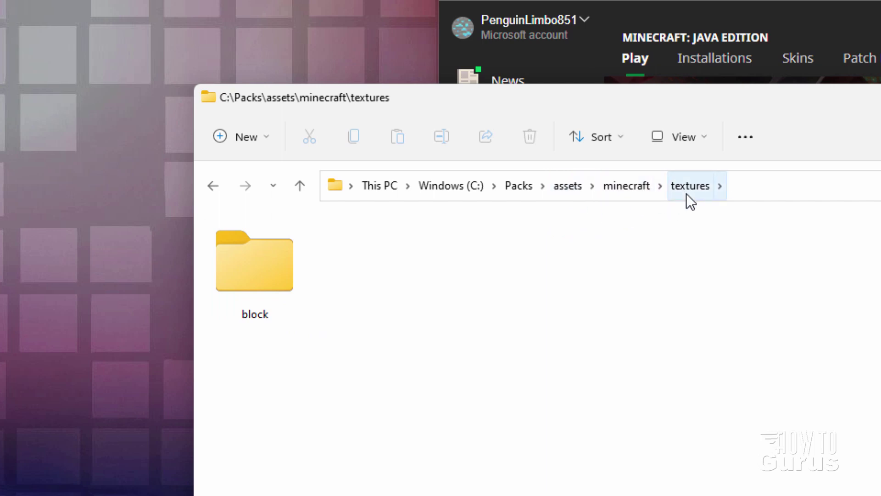
left_click(530, 192)
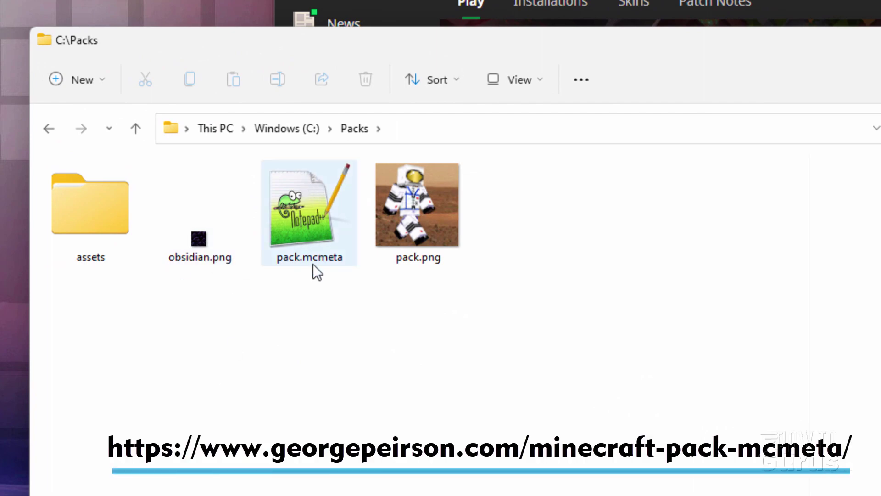
mouse_move(313, 264)
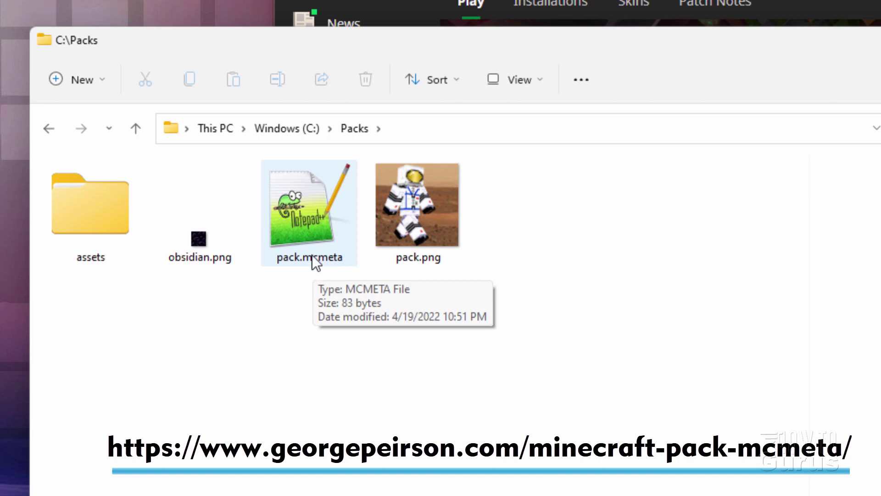
Step: Open pack.mcmeta in Notepad++ and set pack_format to 8, keeping the description 'Obsidian'
double_click(308, 214)
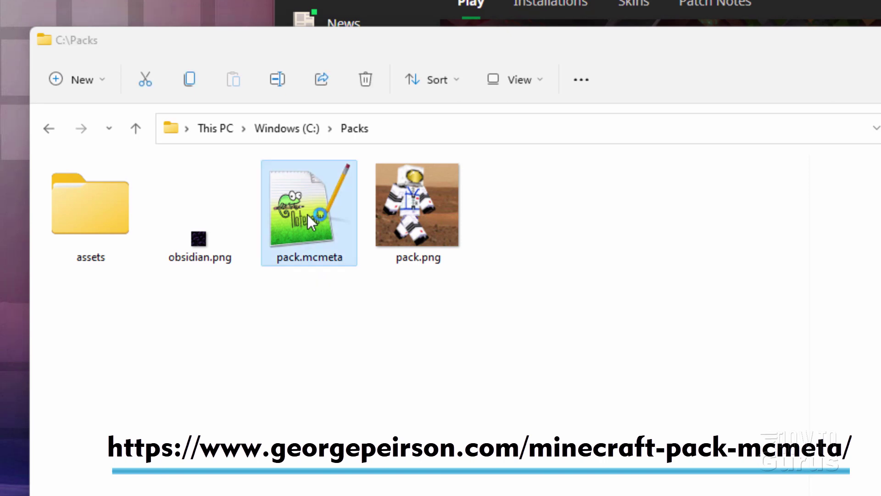
left_click(474, 183)
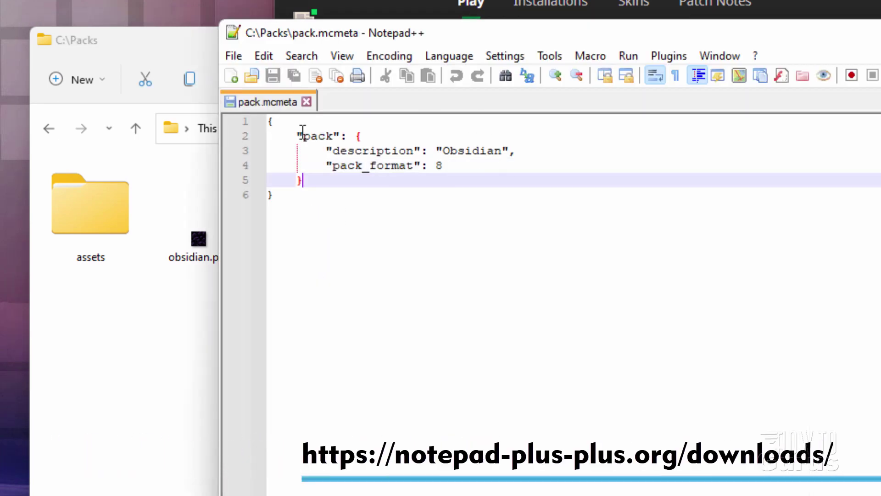
left_click(299, 196)
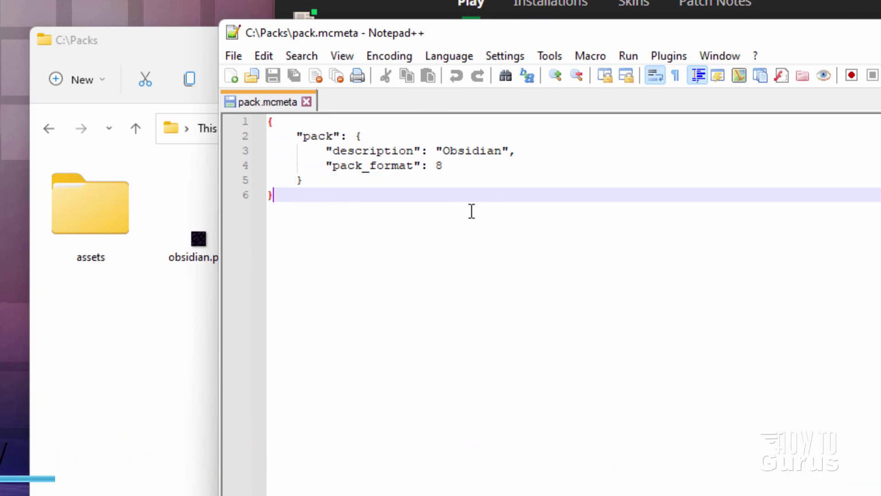
left_click(466, 184)
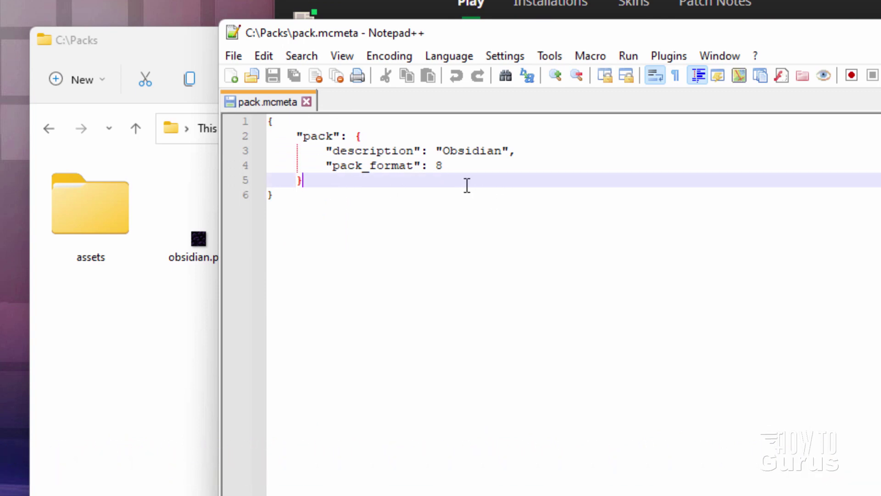
left_click(452, 165)
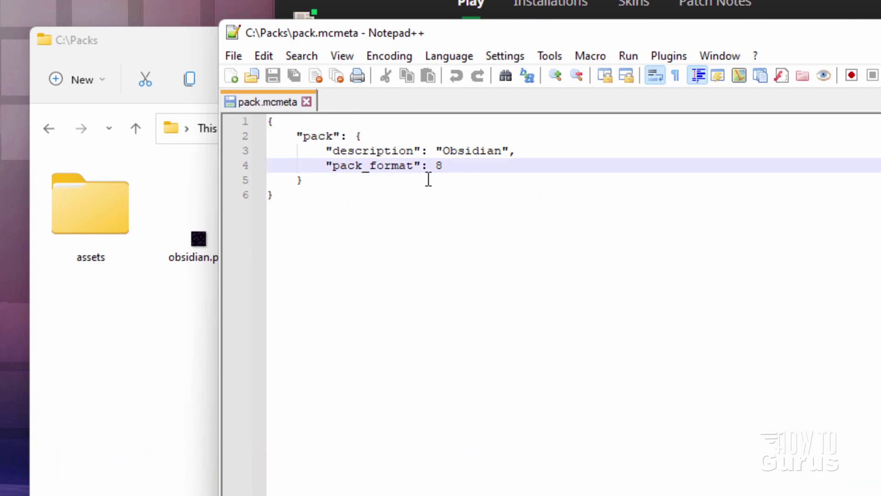
double_click(438, 166)
type("8")
left_click(472, 151)
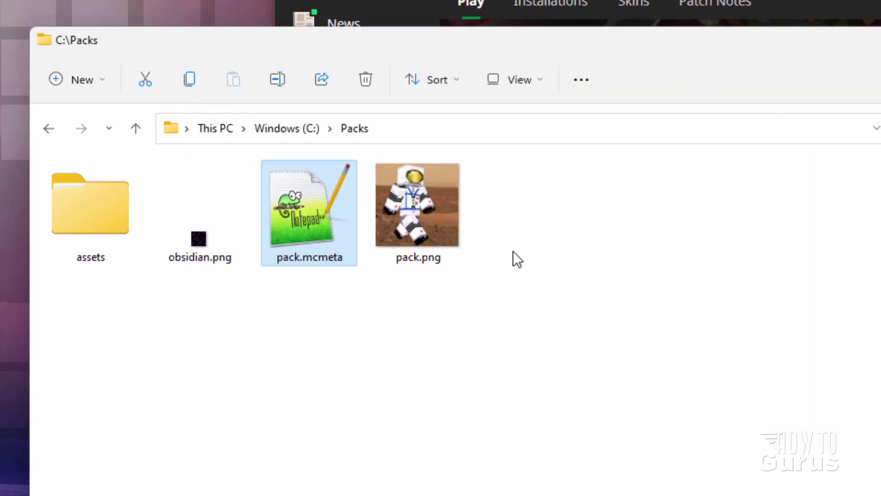
Step: Deselect pack.mcmeta in the C:\Packs folder window
left_click(513, 251)
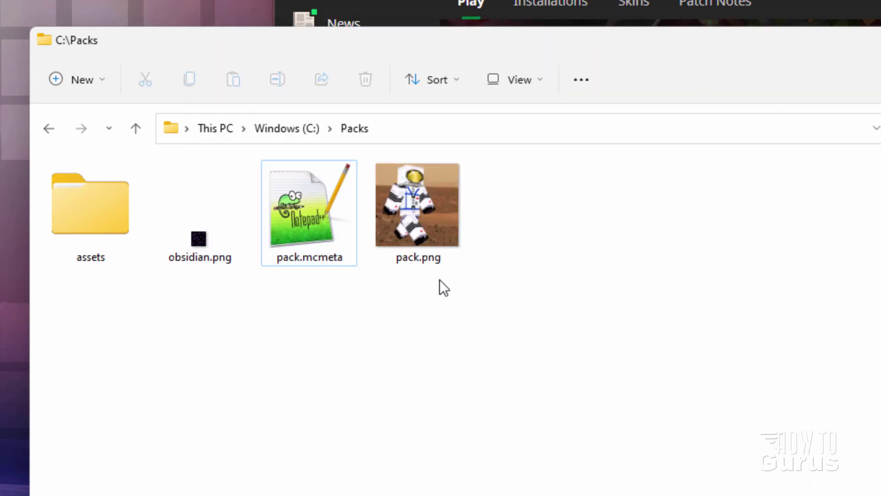
mouse_move(406, 232)
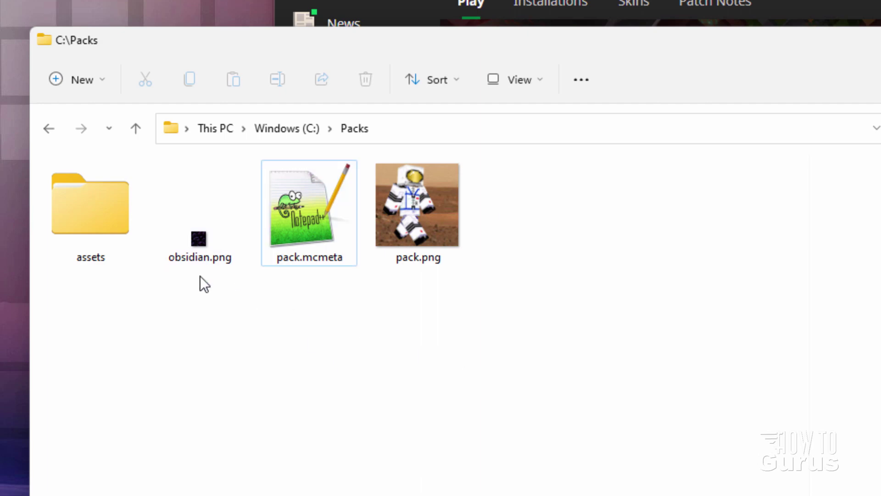
Step: Open the Latest release installation's .minecraft game folder from the launcher's Installations list
left_click(480, 25)
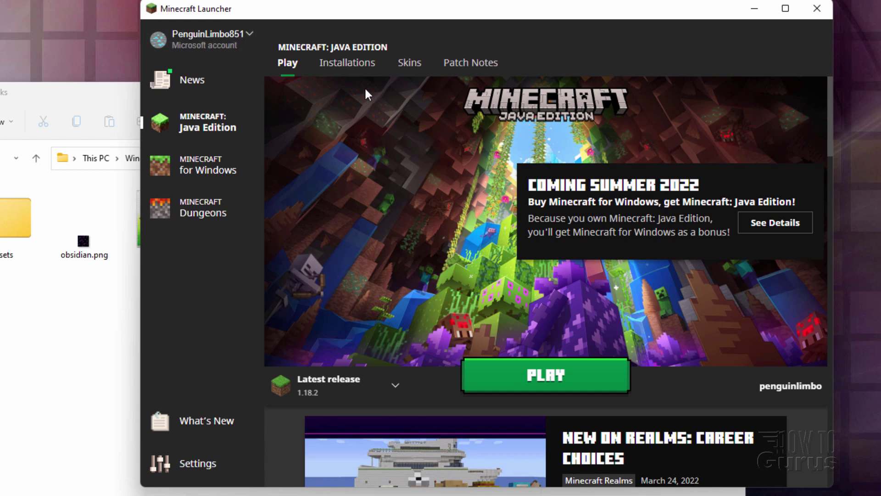
left_click(349, 69)
mouse_move(358, 213)
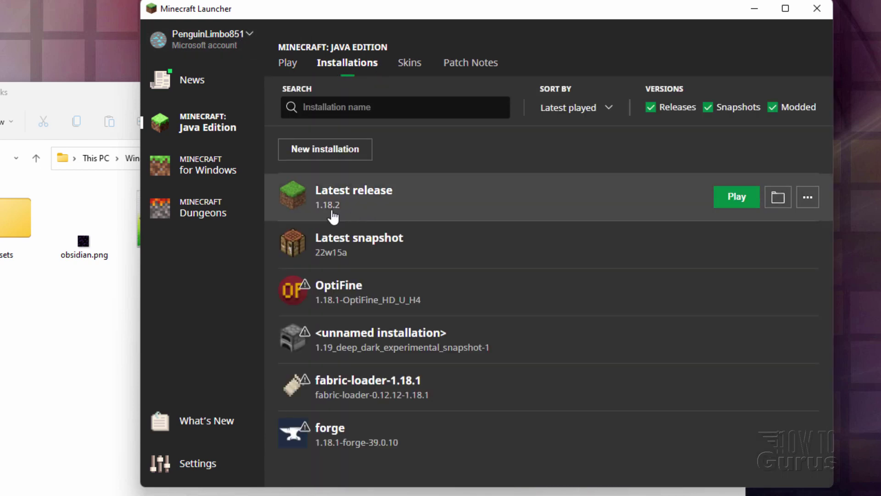
left_click(777, 197)
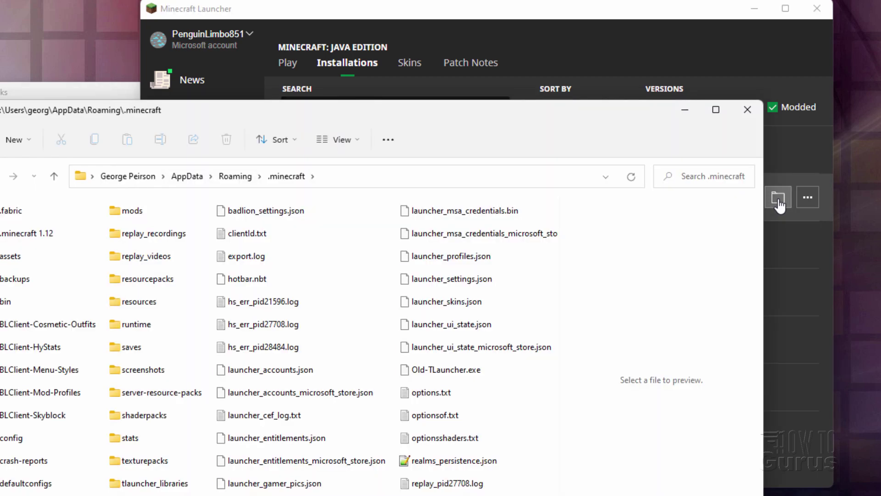
left_click_drag(504, 92, 571, 109)
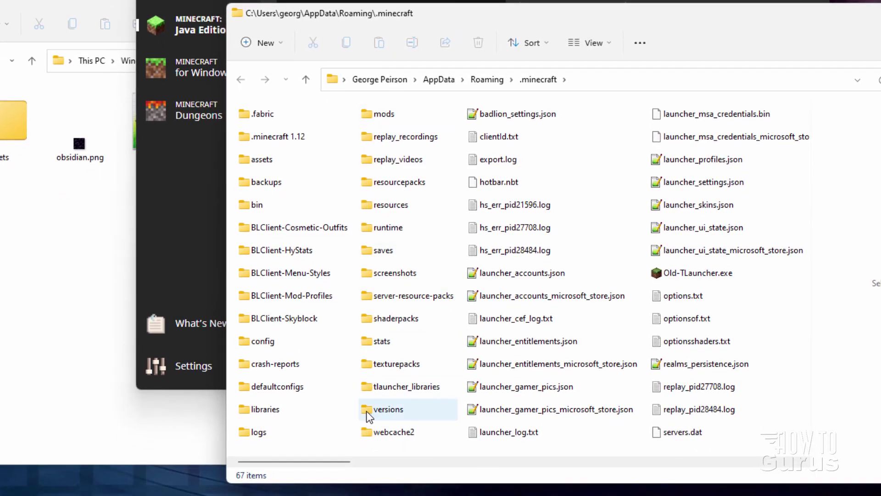
Step: Open .minecraft\versions\1.18.2 and drag 1.18.2.jar toward the C:\Packs folder
double_click(366, 411)
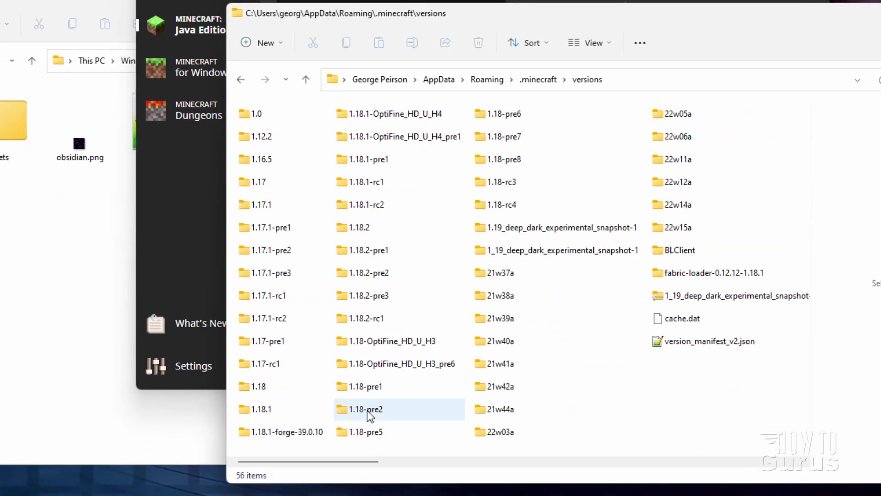
left_click(340, 228)
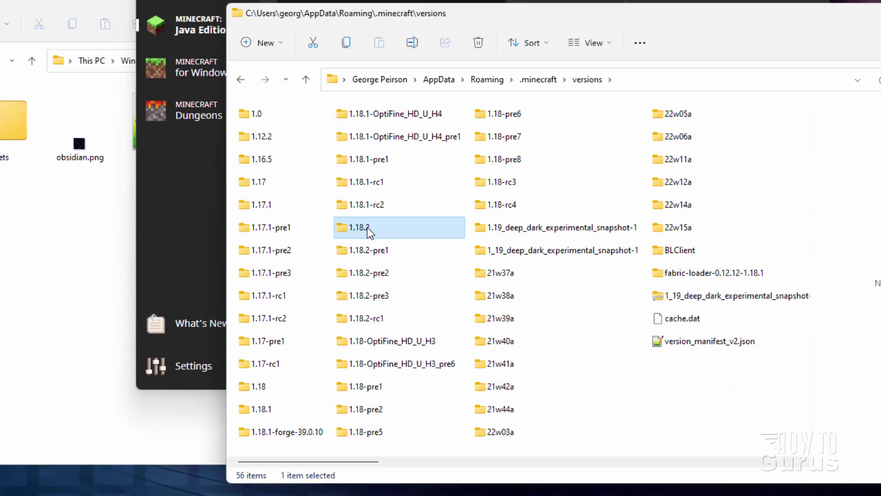
double_click(343, 227)
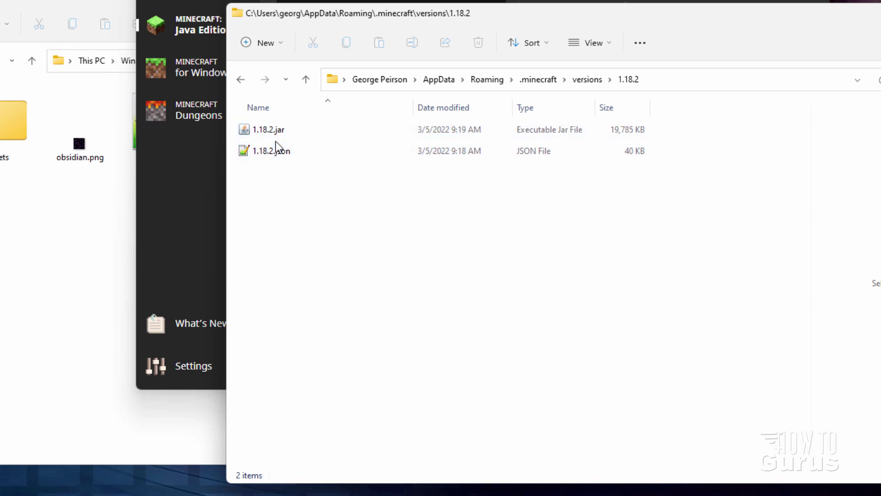
left_click(605, 44)
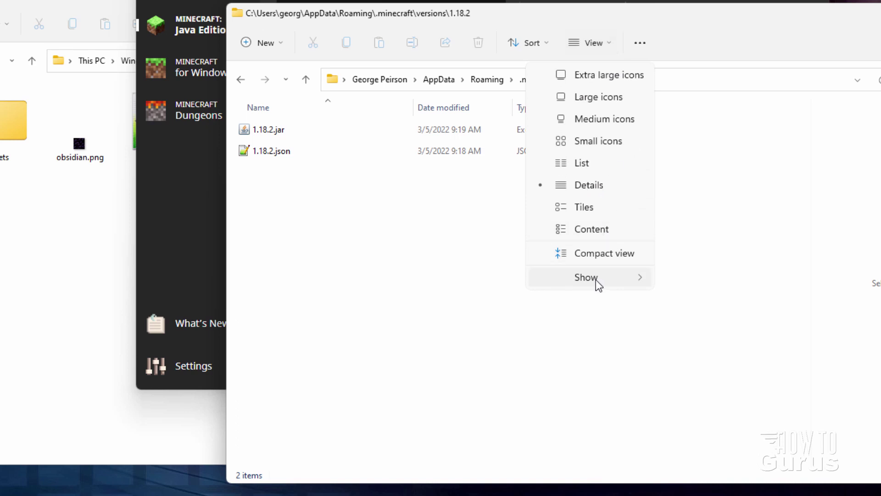
mouse_move(595, 278)
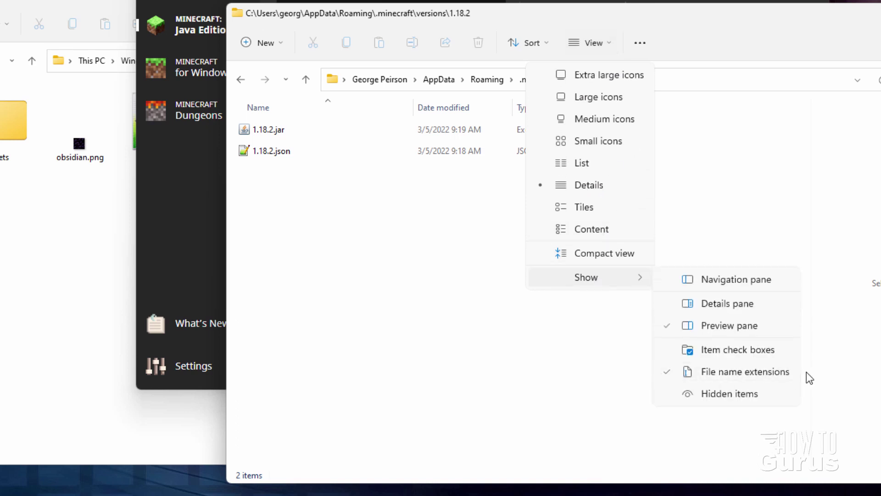
left_click(495, 249)
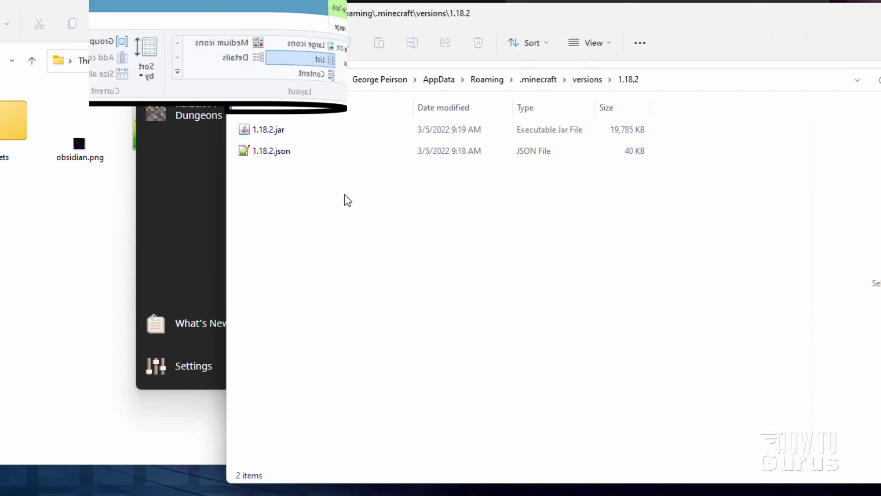
left_click(269, 133)
left_click_drag(266, 130, 41, 220)
Step: Copy 1.18.2.jar into the C:\Packs folder
left_click(76, 246)
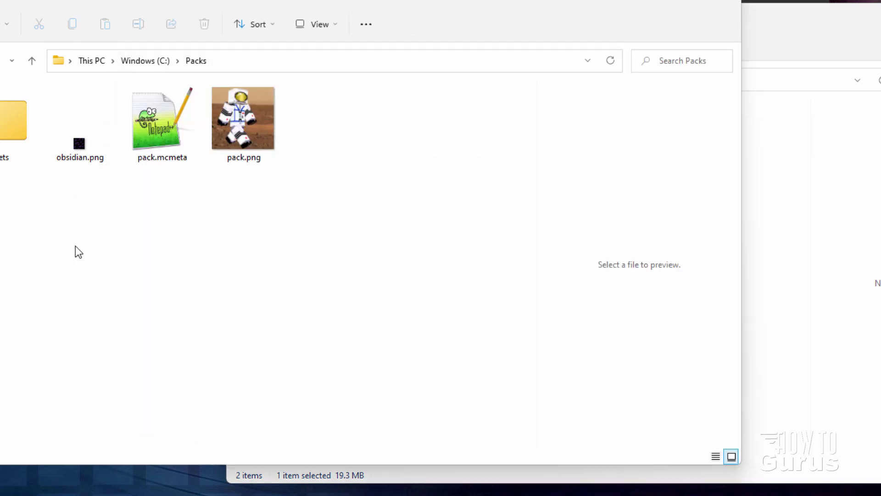
left_click(312, 135)
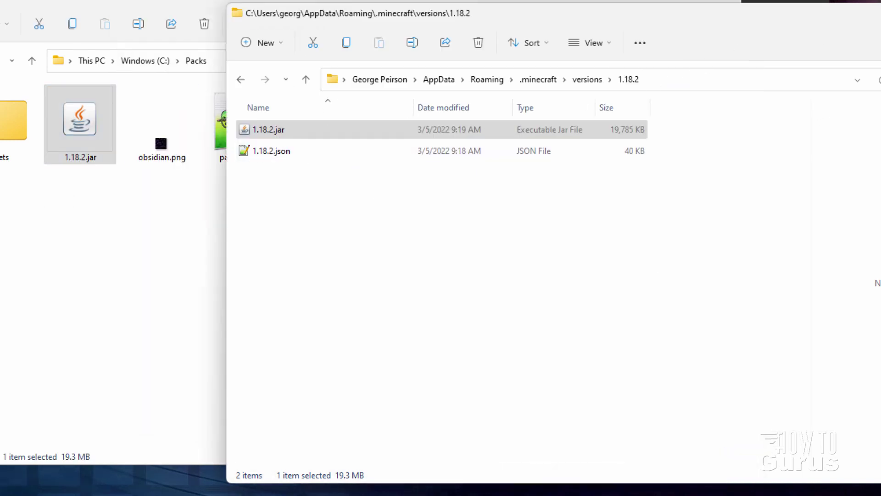
key("alt+Tab")
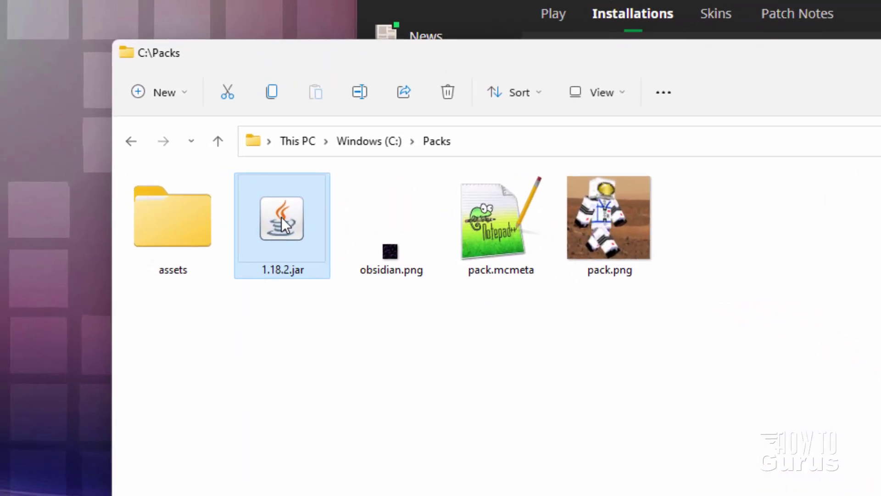
Step: Rename the copy to 1.18.2.zip and open its contents in a new window
left_click(296, 272)
left_click(303, 276)
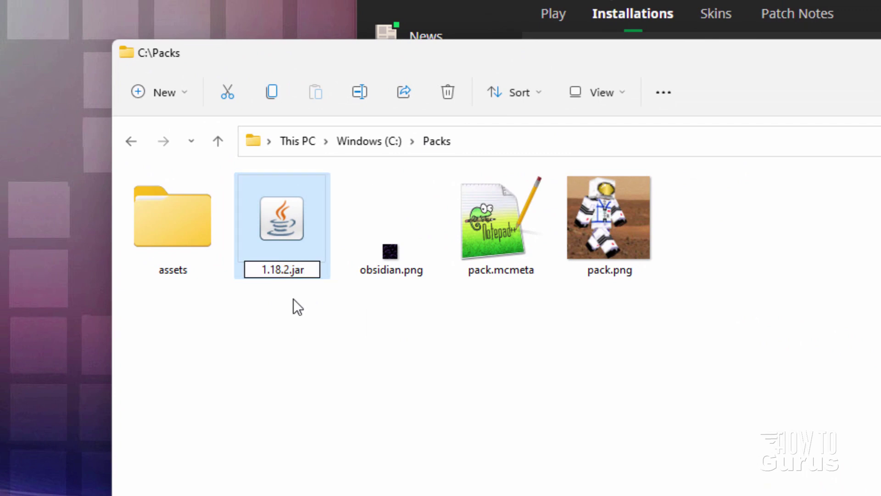
key("BackSpace")
key("BackSpace")
key("BackSpace")
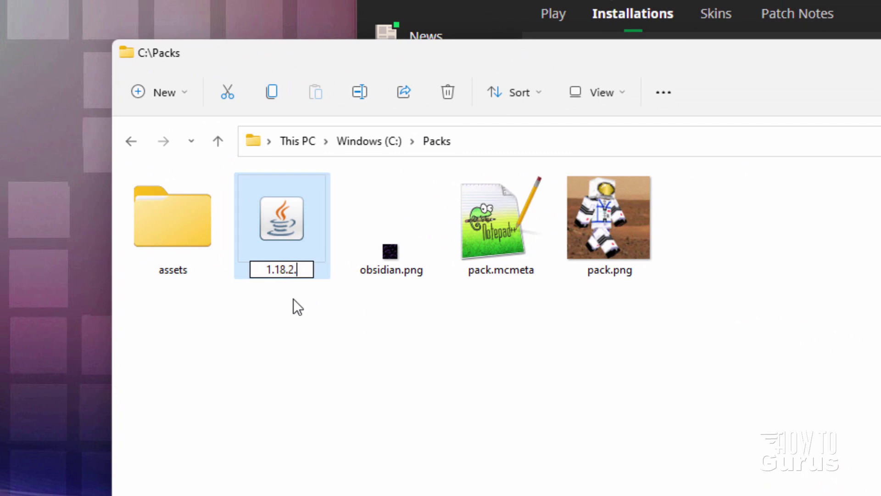
type("zip")
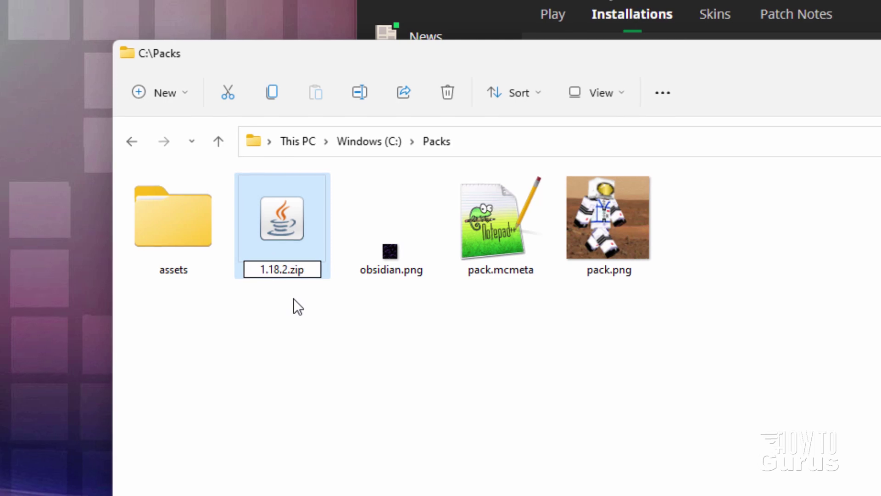
key("Return")
left_click(770, 267)
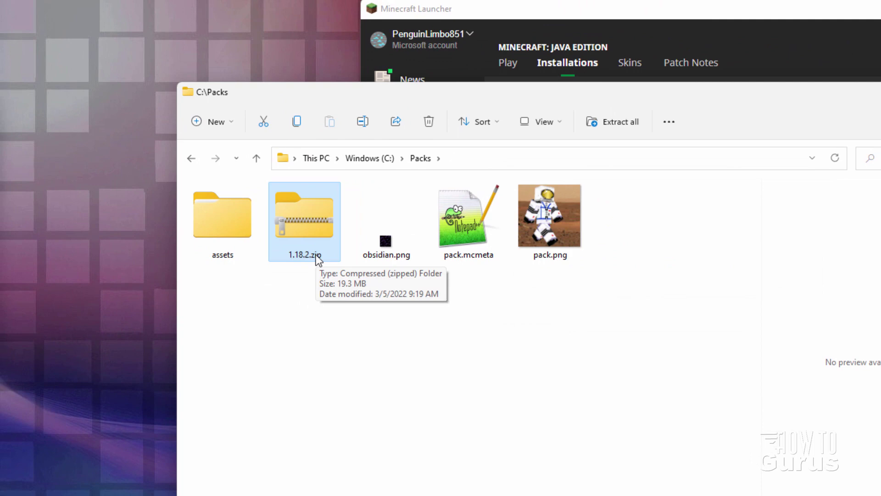
right_click(314, 222)
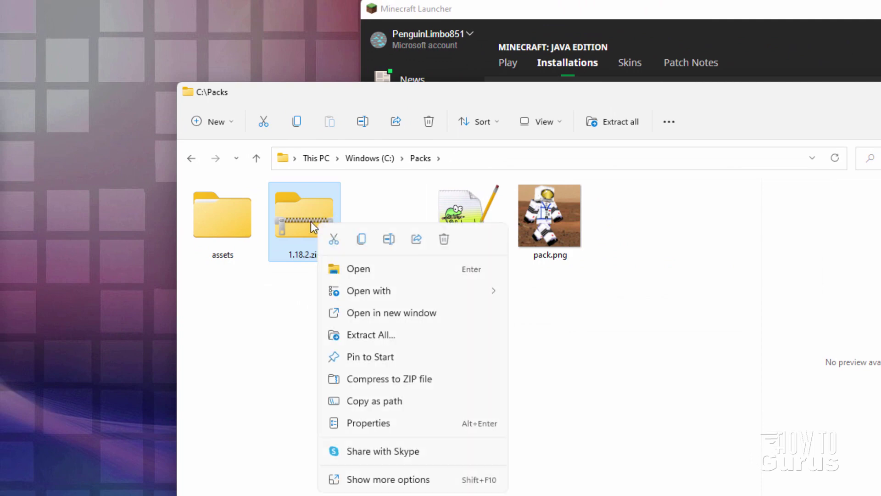
left_click(374, 314)
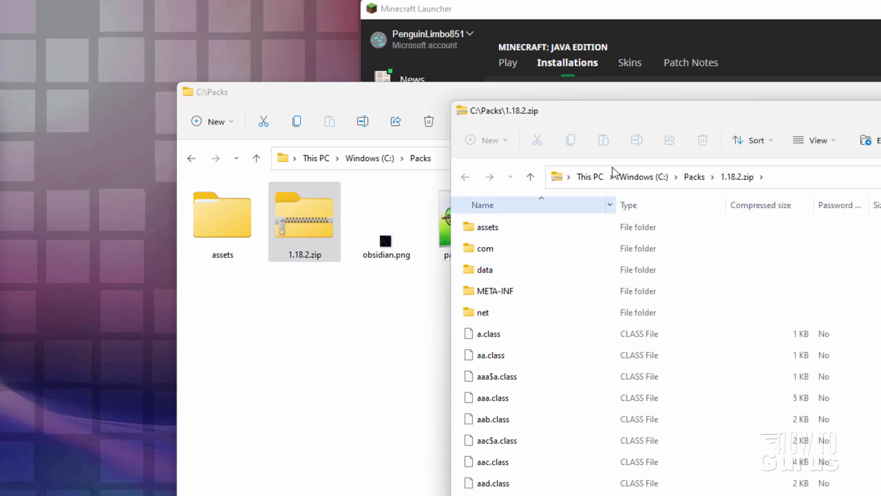
left_click_drag(601, 116, 737, 110)
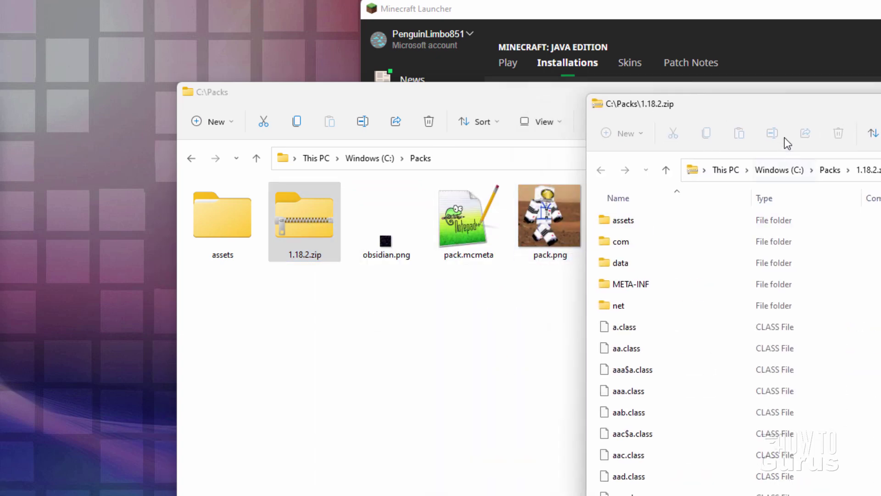
left_click_drag(657, 109, 451, 97)
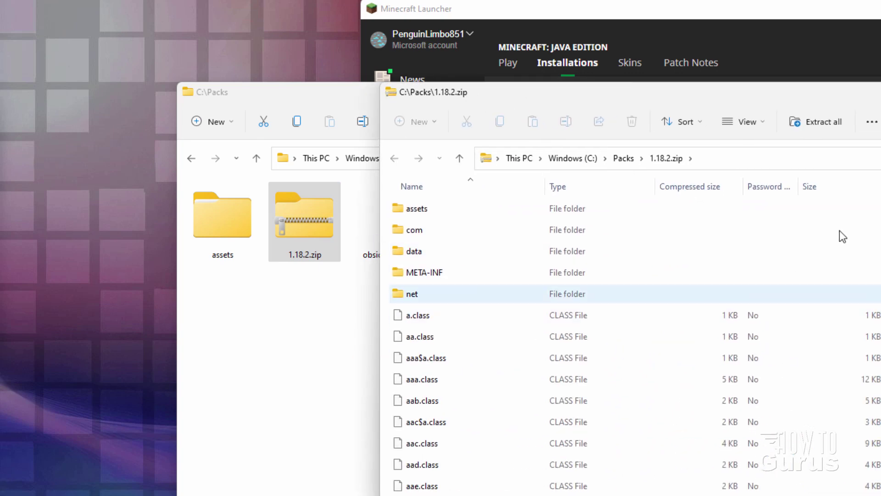
scroll(636, 345, "down", 20)
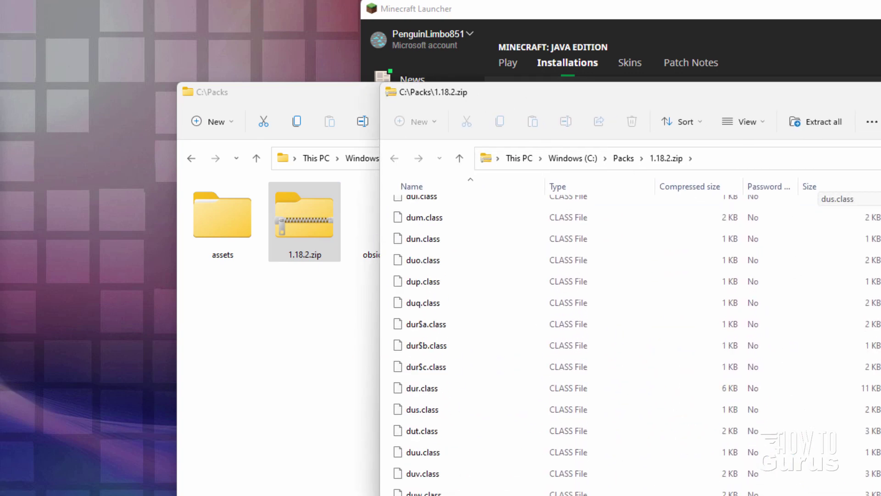
scroll(412, 327, "down", 20)
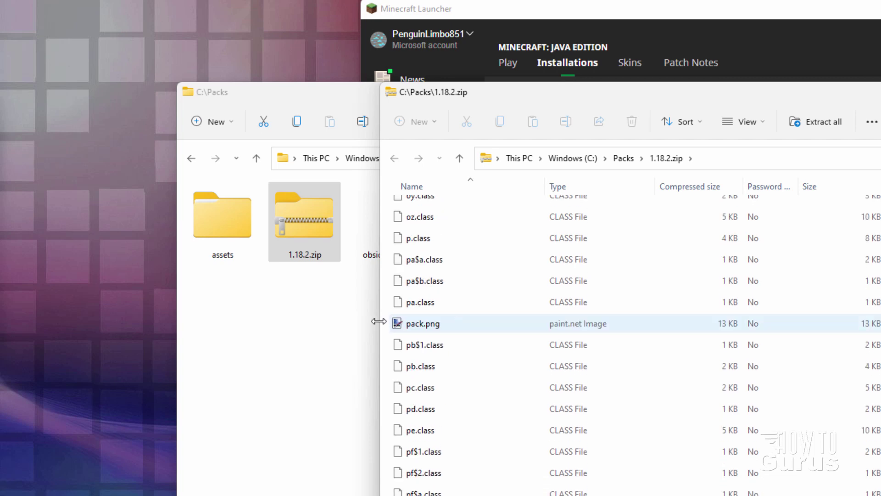
left_click(411, 326)
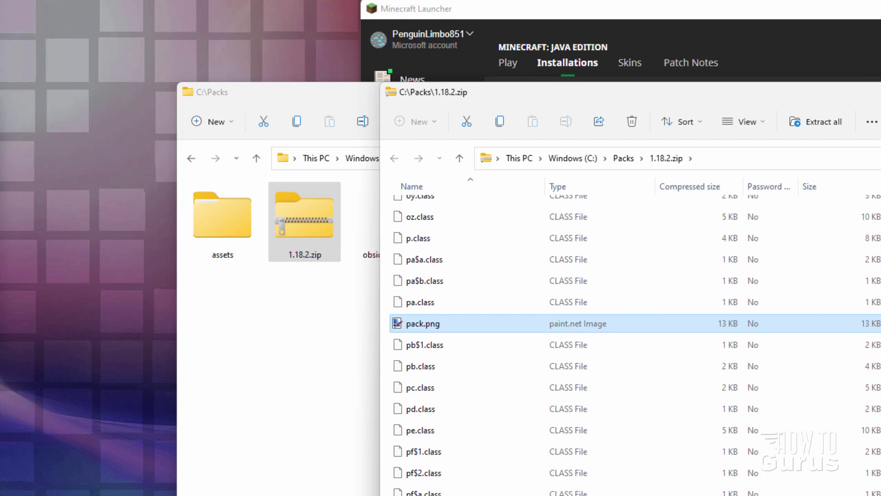
scroll(626, 240, "up", 20)
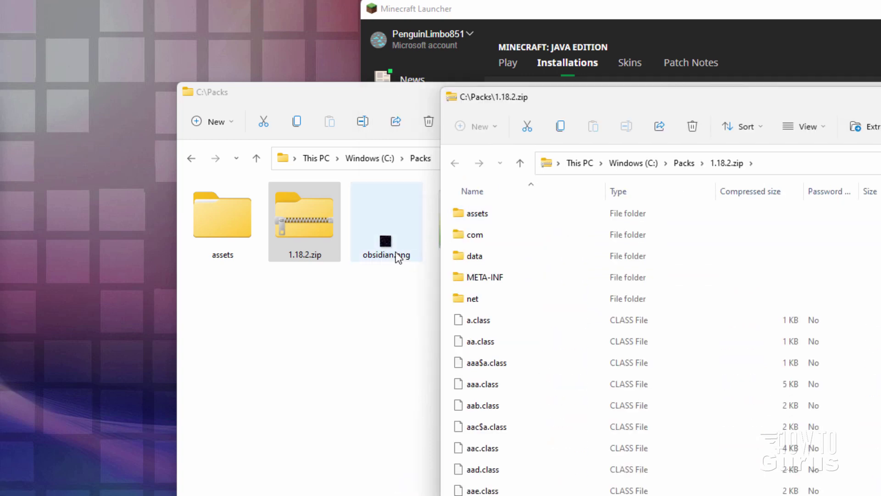
Step: Browse inside the zip to assets\minecraft\textures\block
double_click(474, 214)
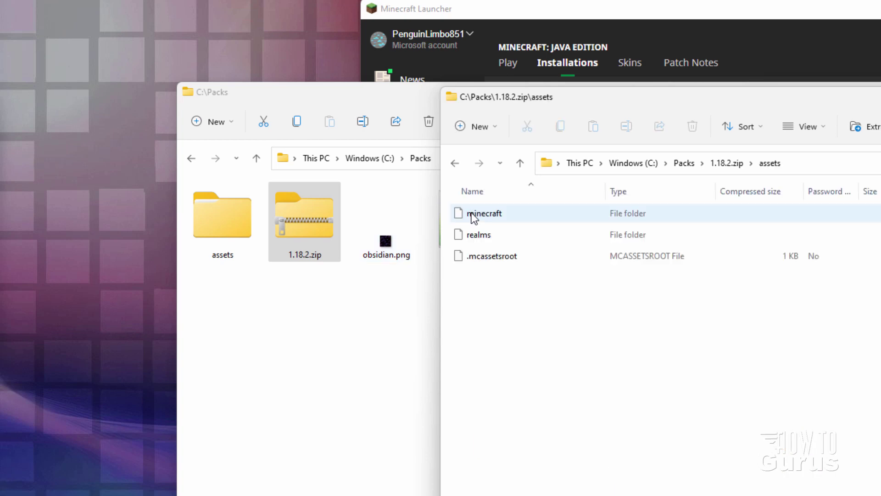
double_click(492, 219)
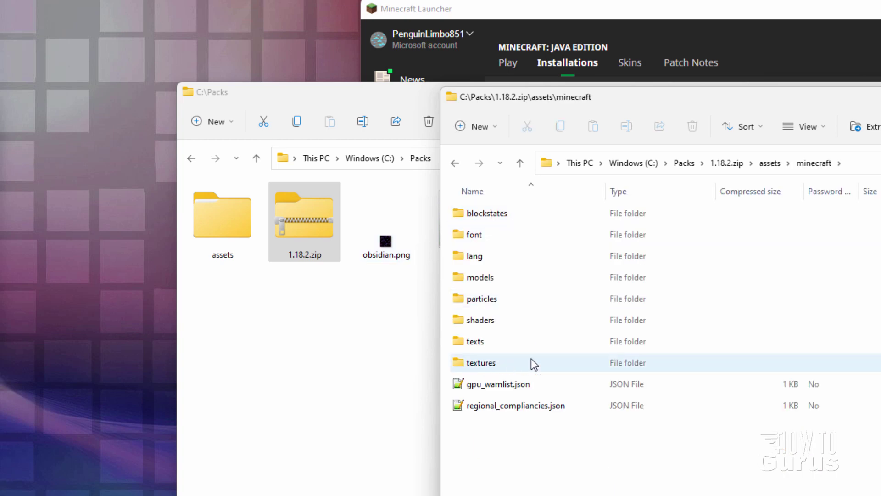
left_click(466, 365)
double_click(467, 364)
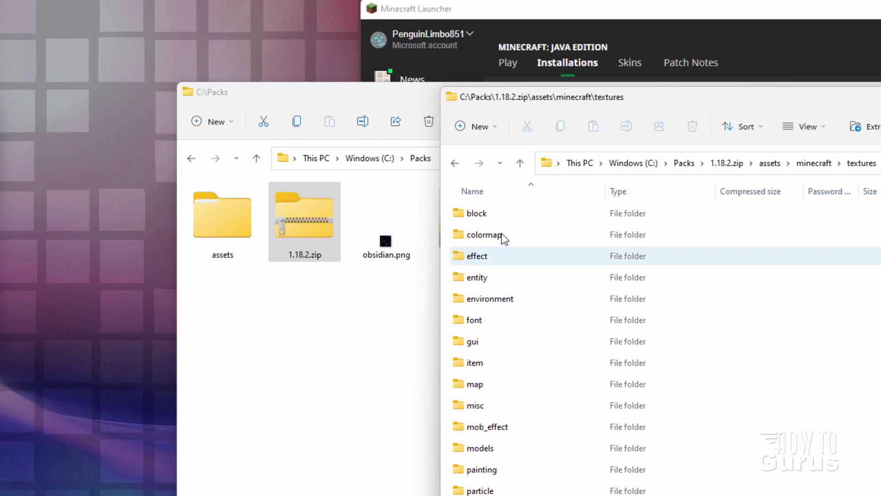
double_click(469, 212)
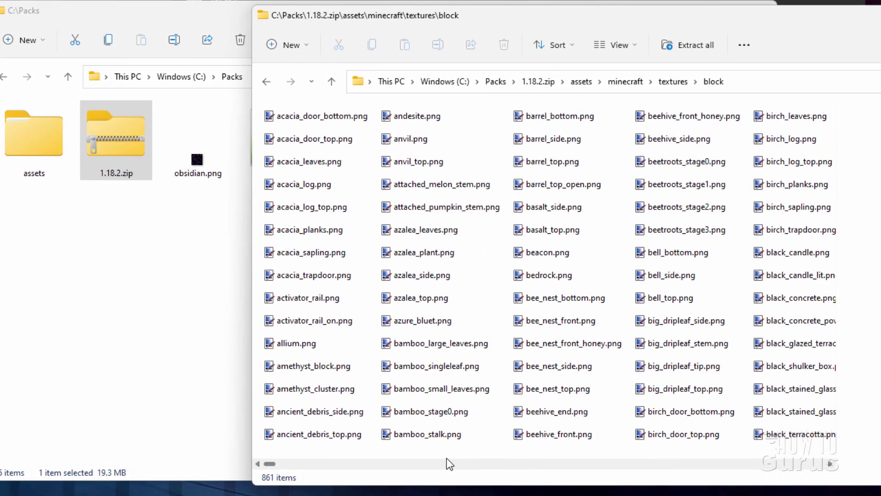
left_click_drag(269, 463, 580, 464)
Step: Copy obsidian.png into C:\Packs and close the zip's block textures window
left_click(680, 257)
left_click_drag(677, 259, 152, 297)
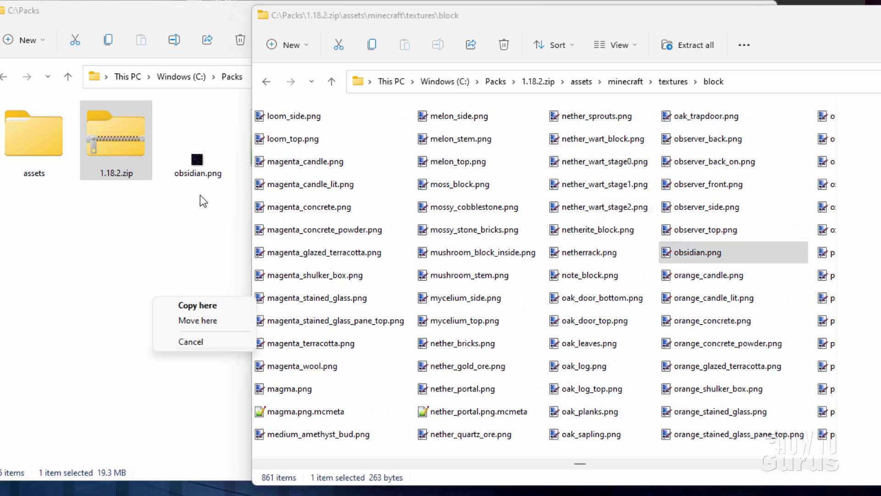
left_click(208, 338)
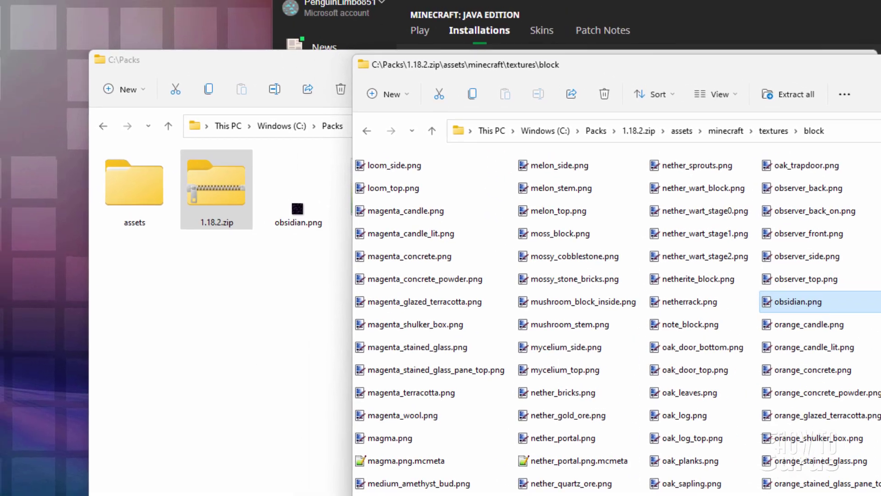
key("ctrl+w")
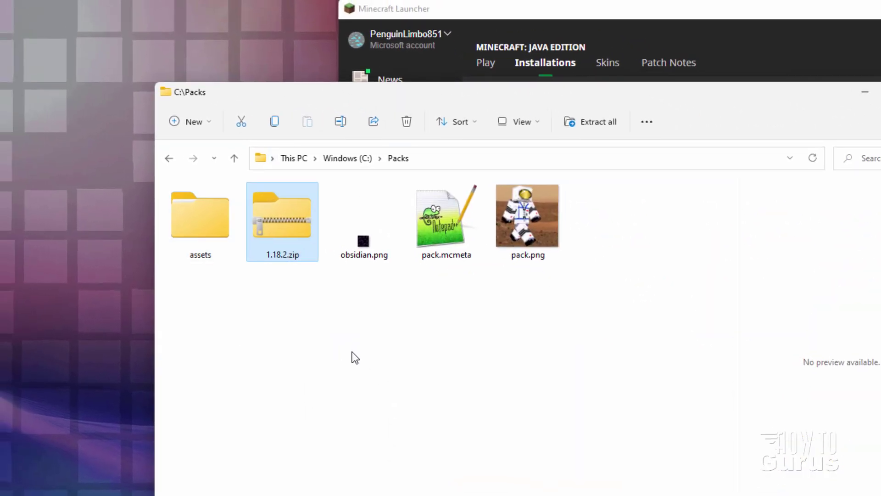
mouse_move(368, 258)
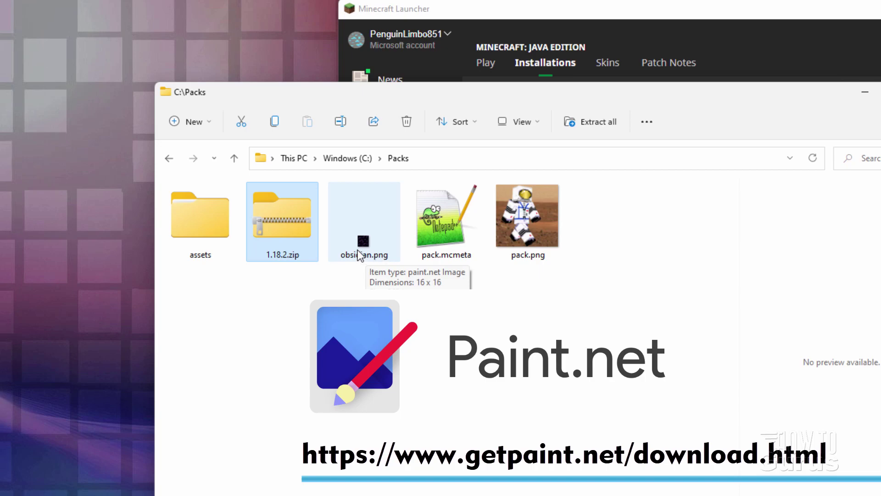
Step: Open obsidian.png in paint.net and resize it to 64 × 64 with Nearest Neighbor resampling
double_click(357, 248)
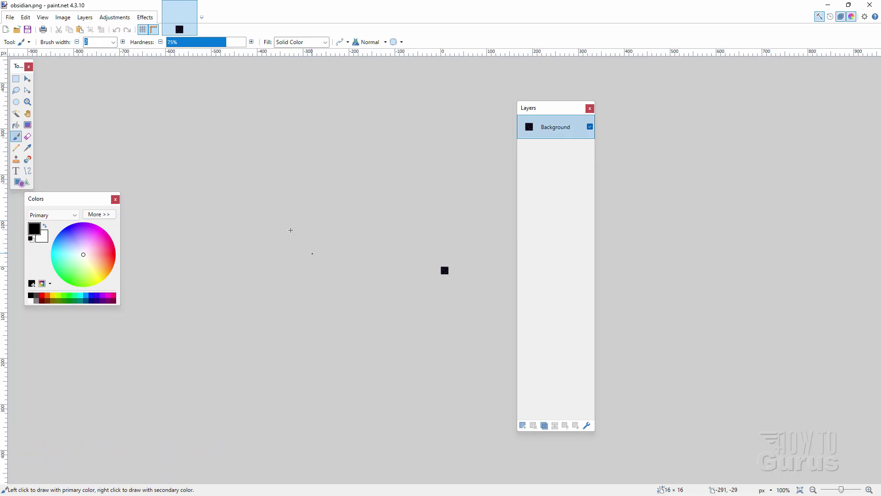
left_click(28, 79)
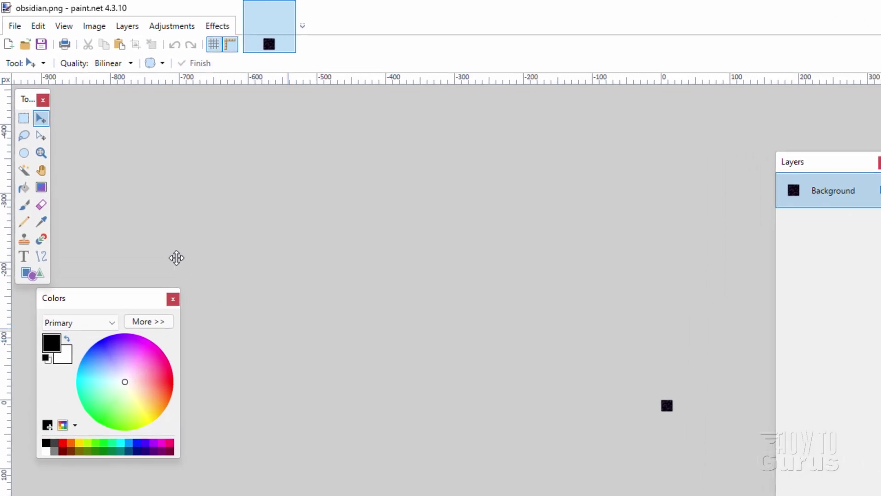
left_click(97, 27)
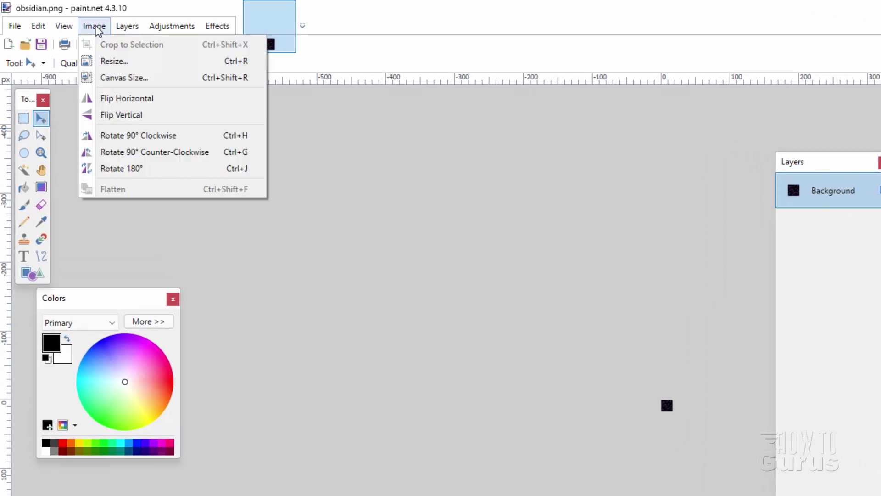
left_click(115, 61)
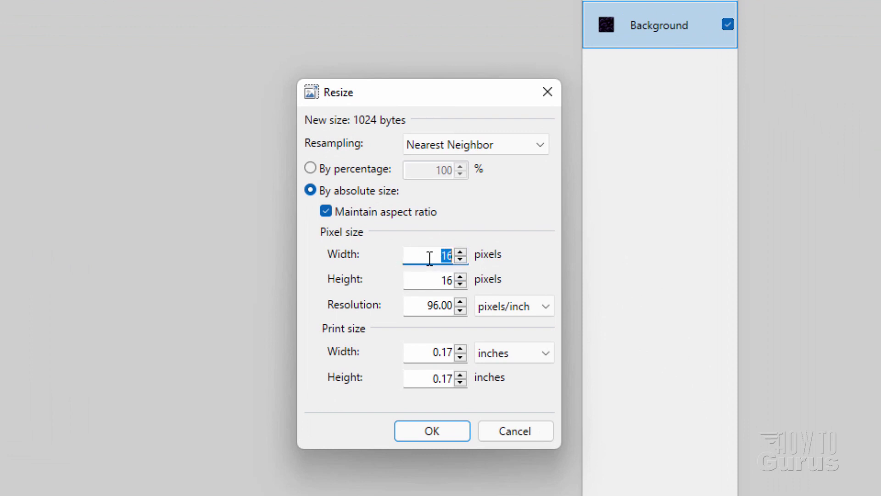
type("64")
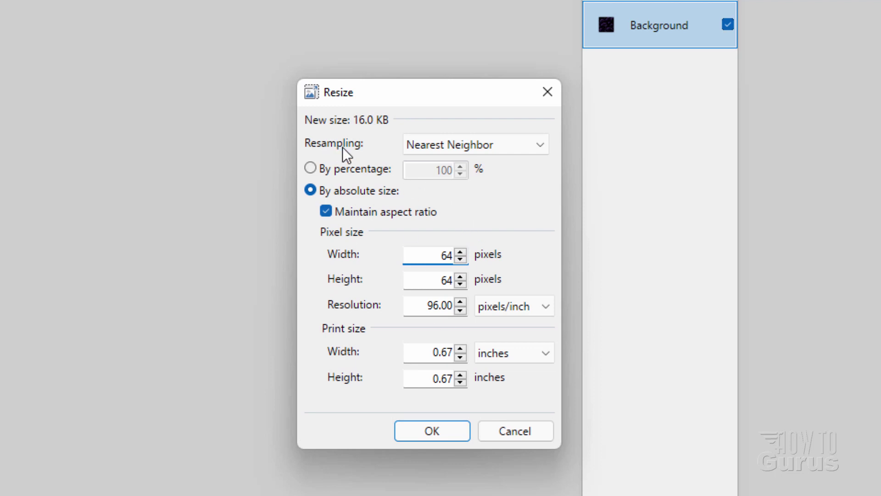
left_click(501, 144)
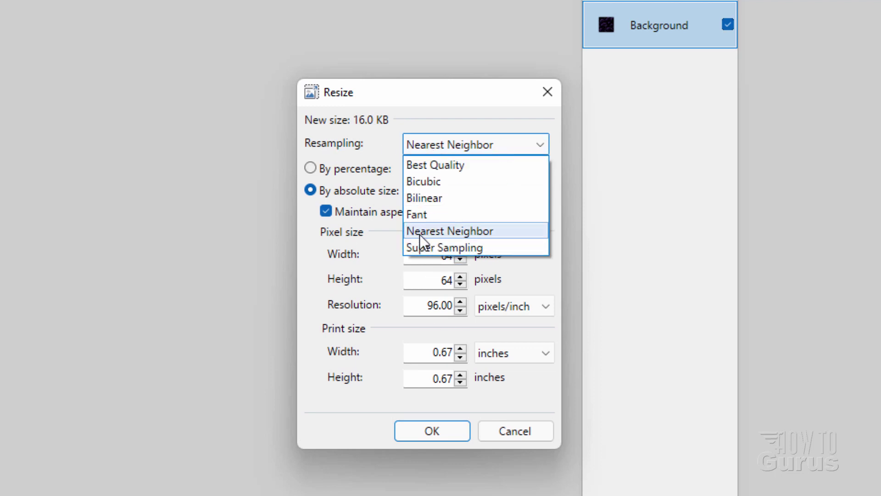
left_click(509, 225)
left_click(436, 429)
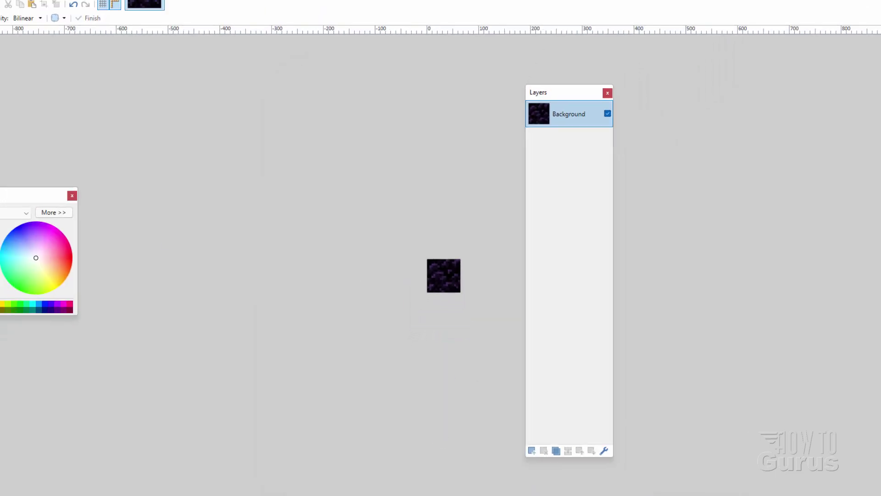
Step: Zoom in on the texture and reposition the Layers panel beside the canvas
left_click(27, 102)
left_click(440, 262)
left_click(444, 262)
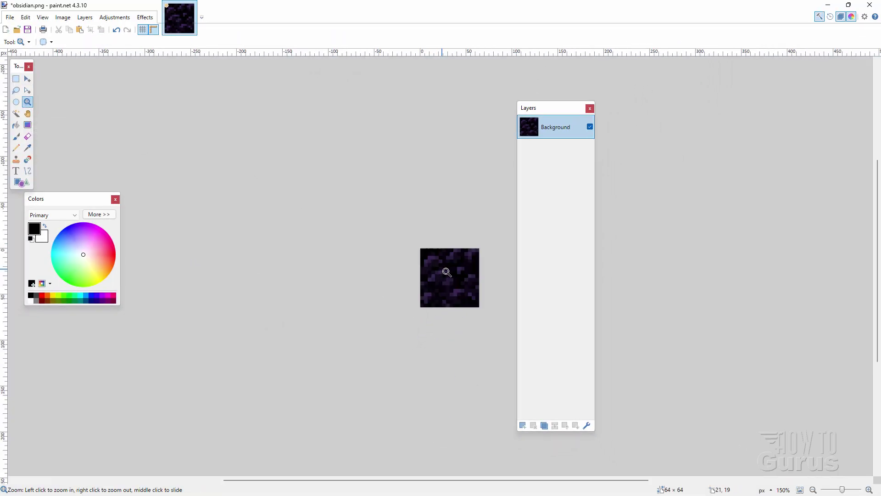
left_click(456, 245)
left_click_drag(540, 108, 624, 102)
left_click_drag(302, 480, 368, 476)
left_click_drag(620, 104, 480, 99)
Step: Pick Rectangle Select and add a new empty Layer 2 above Background
left_click(16, 78)
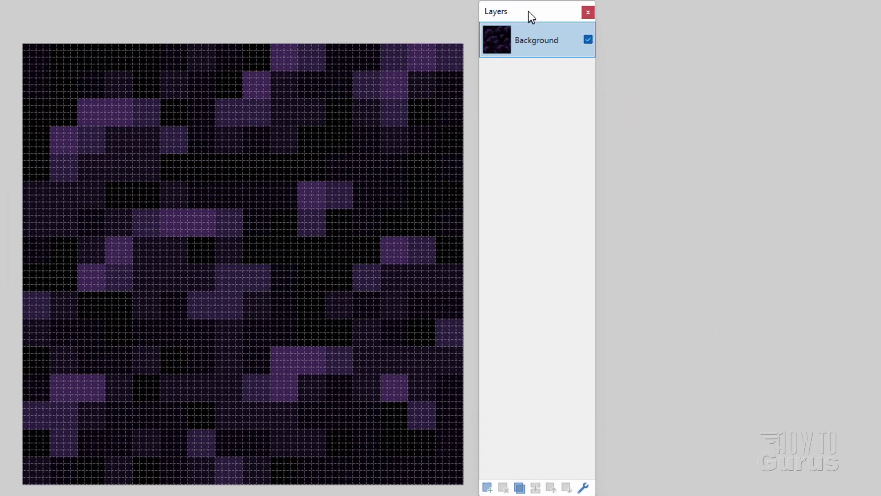
left_click_drag(528, 11, 528, 8)
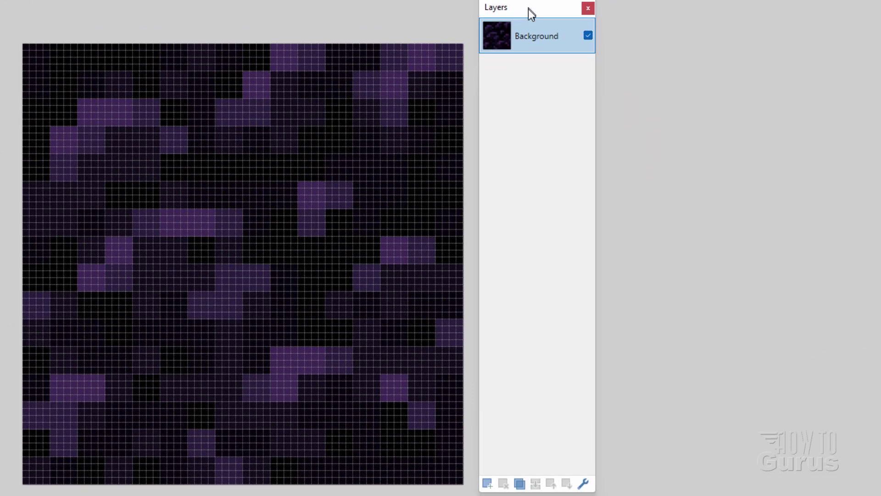
left_click(488, 483)
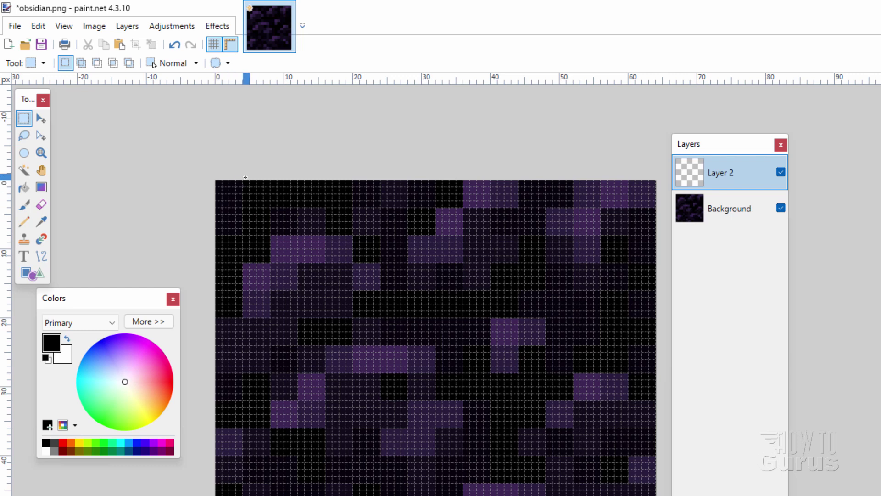
Step: Pick yellow and paint two full-height yellow stripes on the left side of Layer 2
left_click_drag(245, 177, 268, 411)
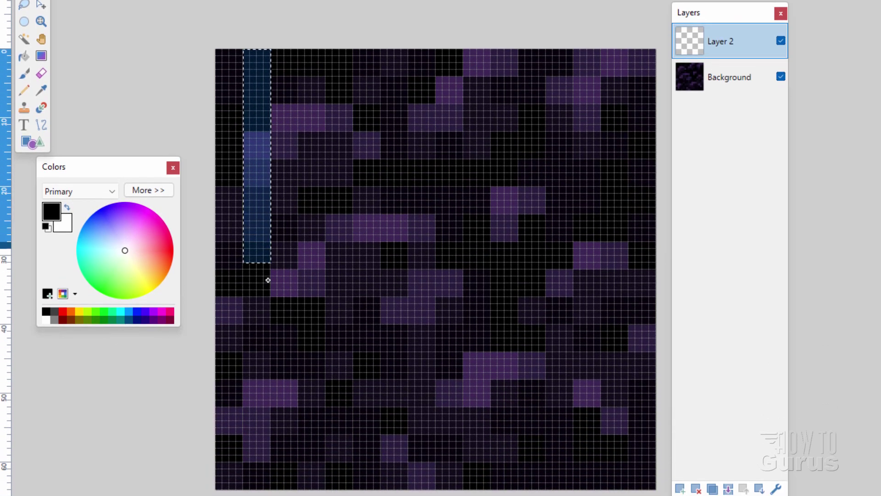
left_click_drag(267, 280, 266, 490)
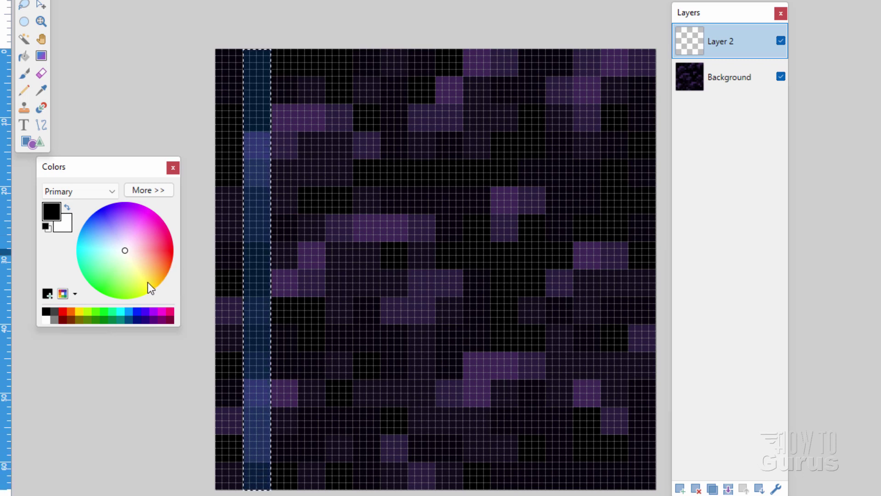
left_click(151, 283)
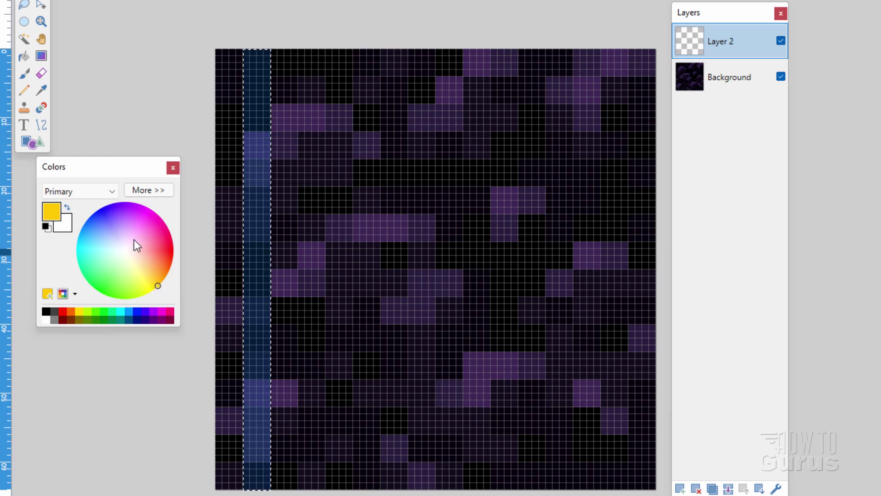
left_click(24, 56)
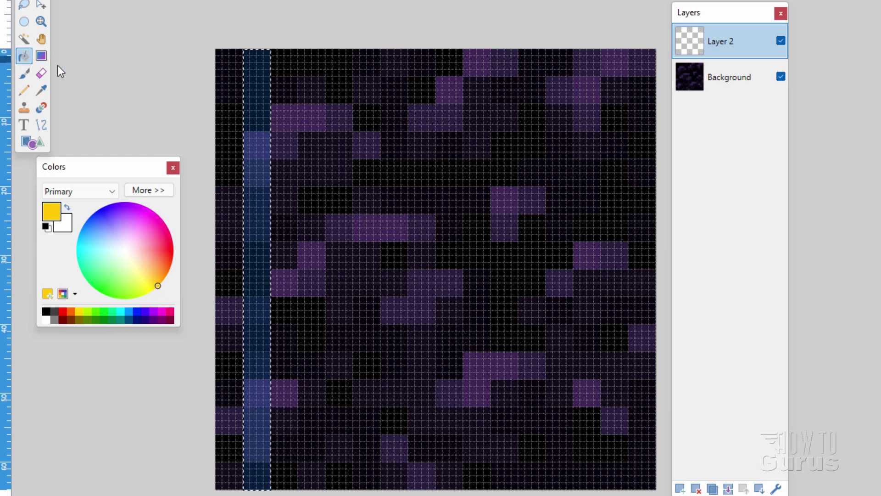
left_click(264, 127)
key("ctrl+d")
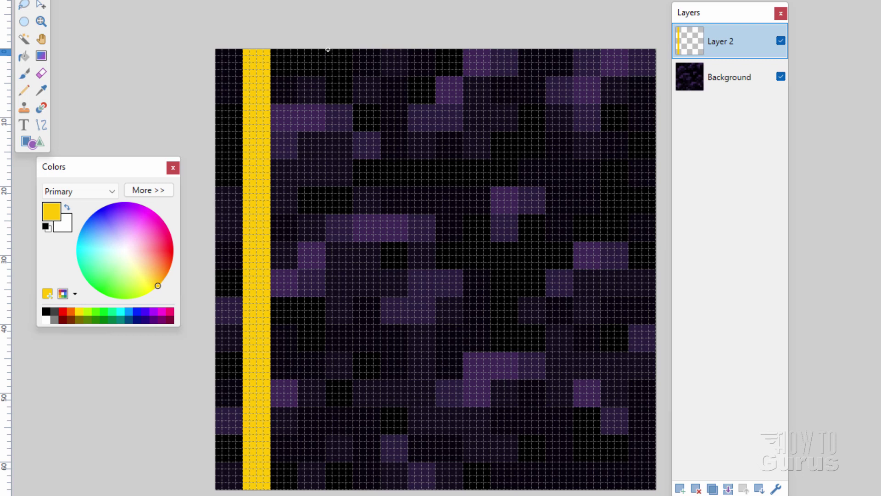
left_click_drag(327, 50, 353, 490)
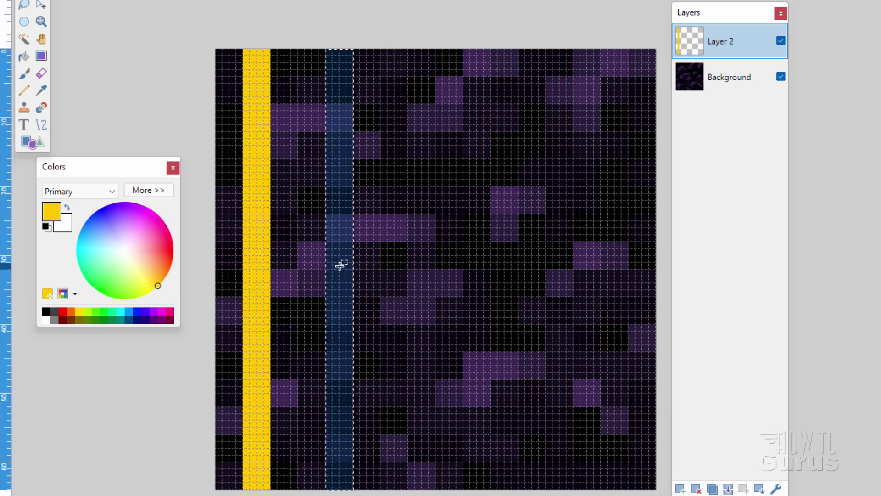
left_click(24, 56)
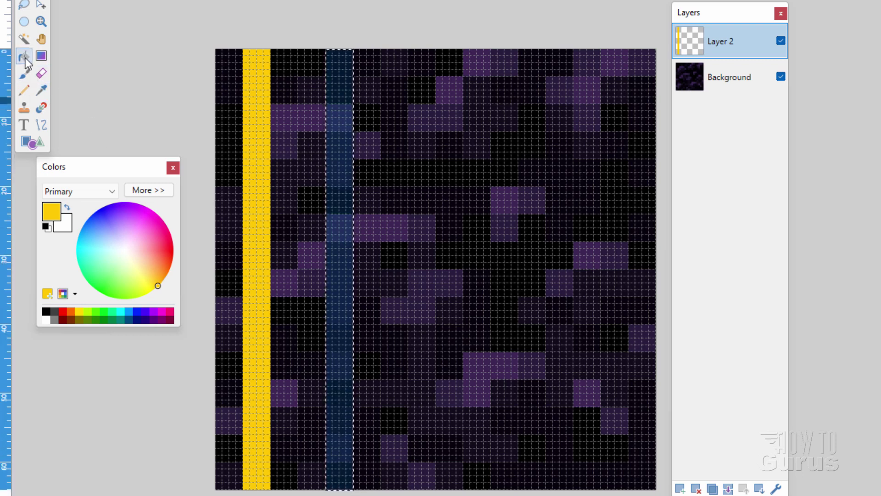
left_click(335, 186)
key("ctrl+d")
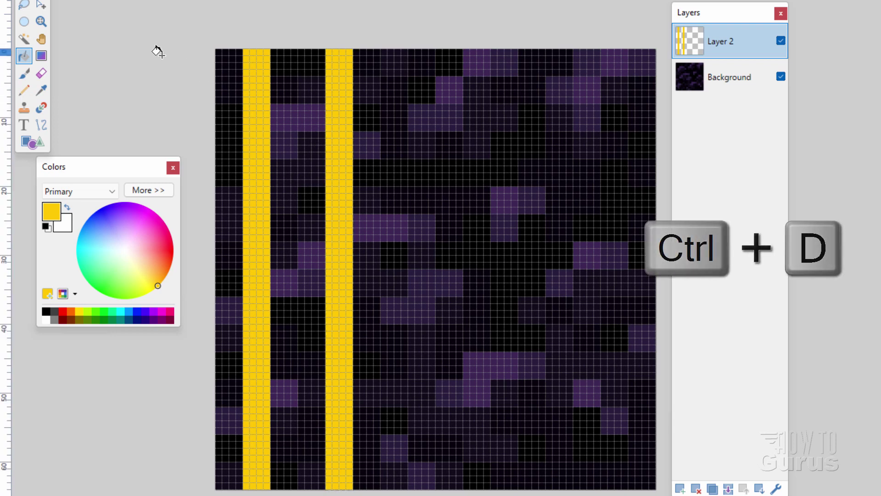
Step: Paint two more full-height yellow stripes toward the right side of the texture
key("s")
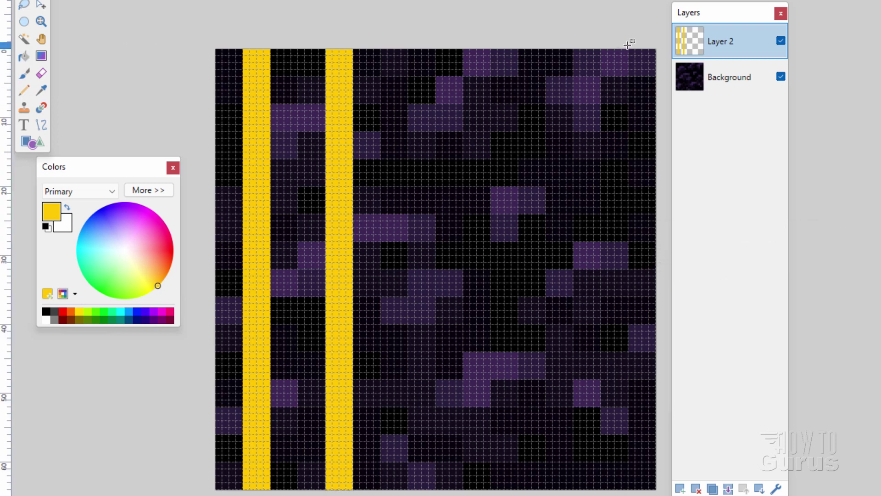
left_click_drag(630, 47, 601, 491)
left_click(24, 56)
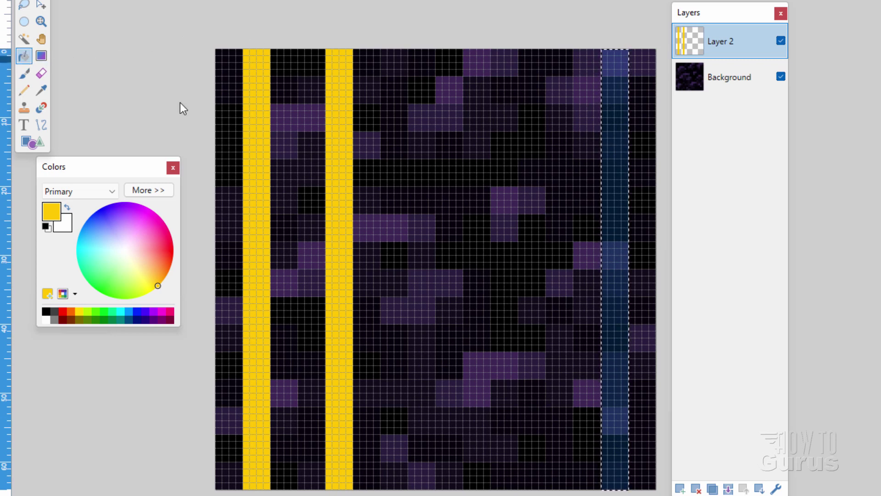
left_click(620, 164)
key("ctrl+d")
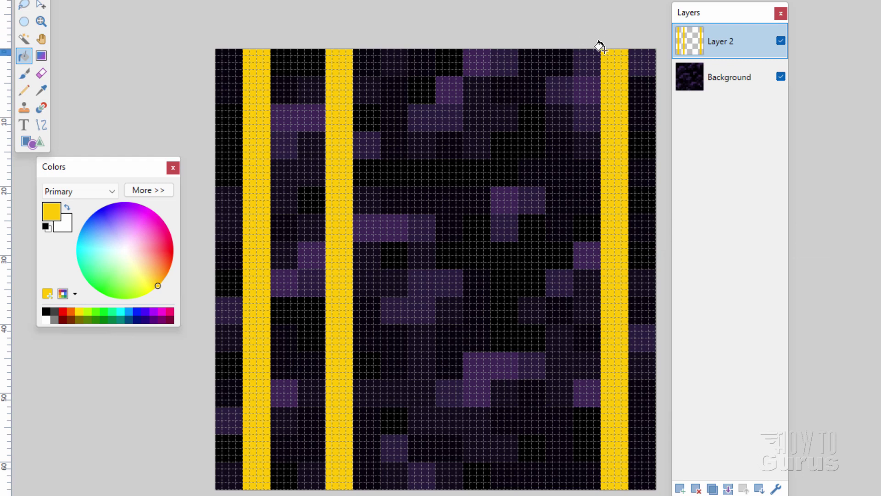
key("s")
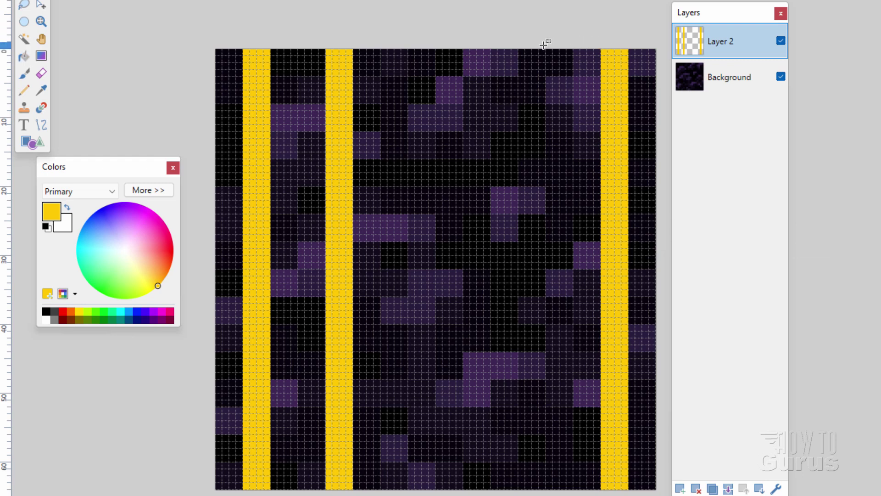
left_click_drag(543, 45, 519, 492)
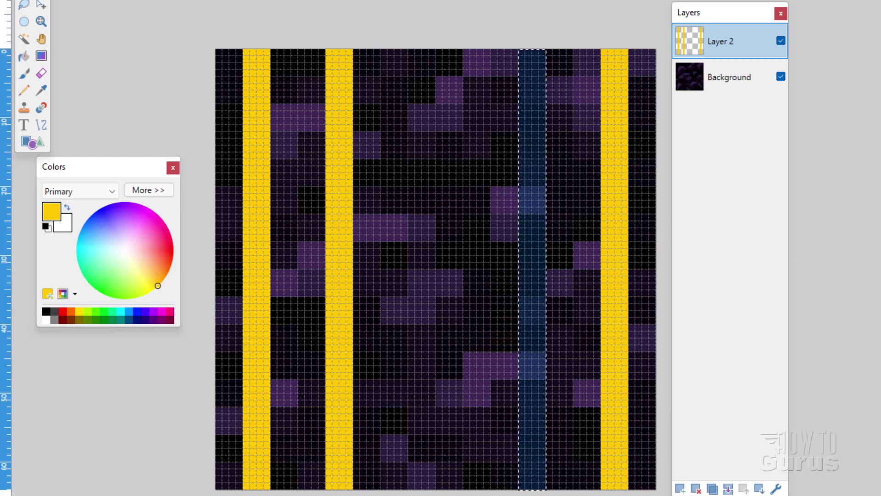
left_click(24, 57)
left_click(531, 205)
key("ctrl+d")
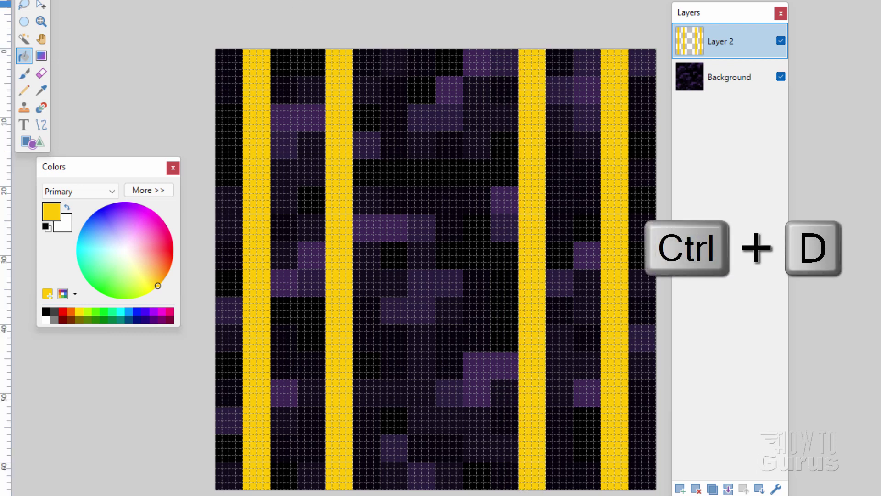
key("s")
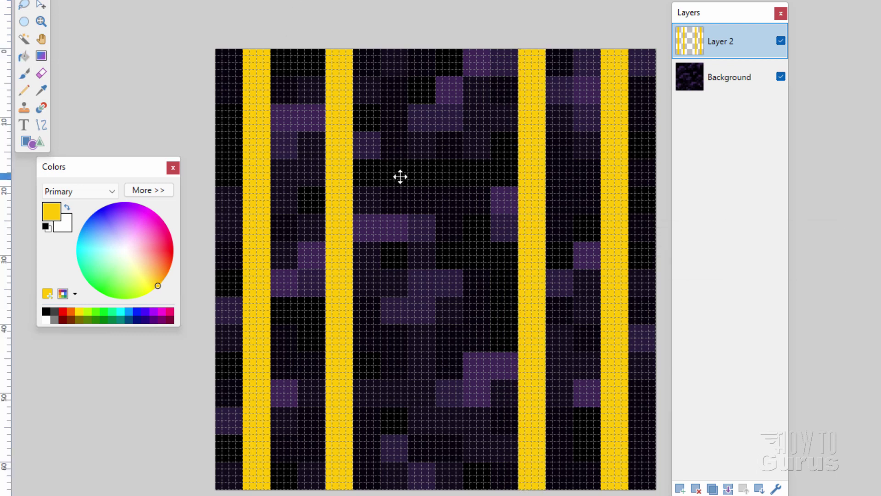
Step: Change Layer 2's blend mode to Additive in its Layer Properties
double_click(711, 42)
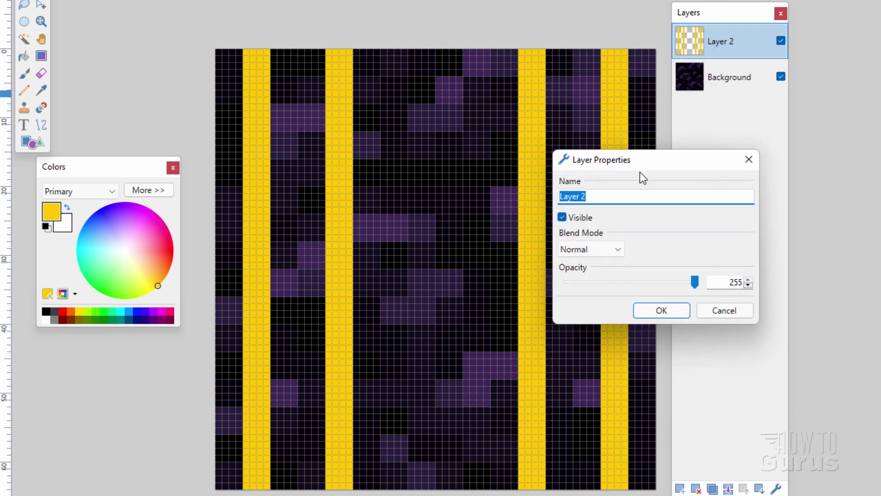
left_click(602, 252)
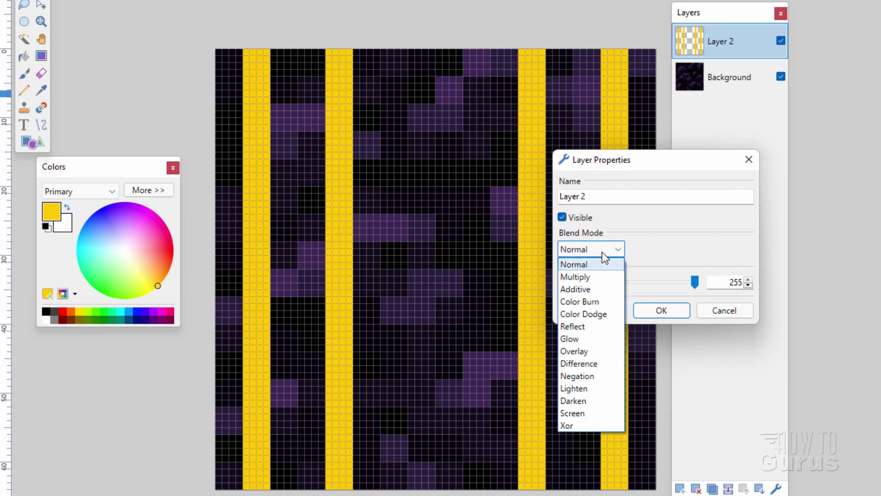
left_click(590, 289)
left_click(665, 310)
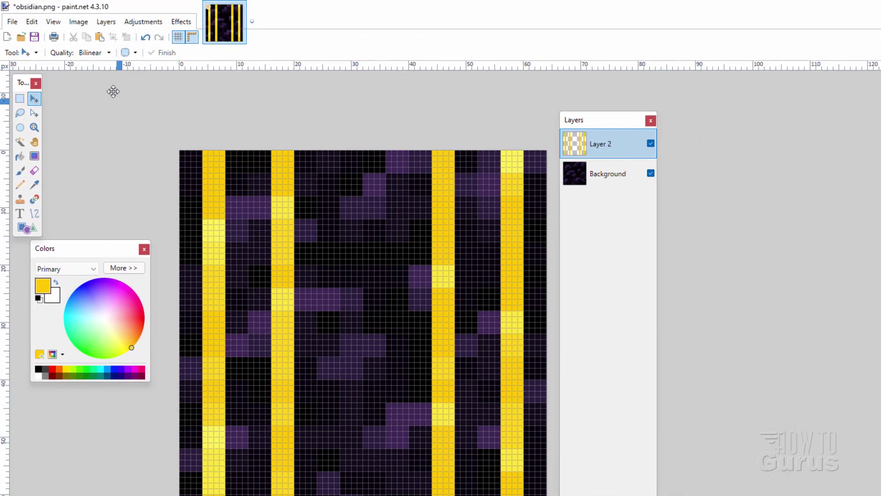
Step: Save the layered image as obsidian.pdn in C:\Packs
left_click(34, 40)
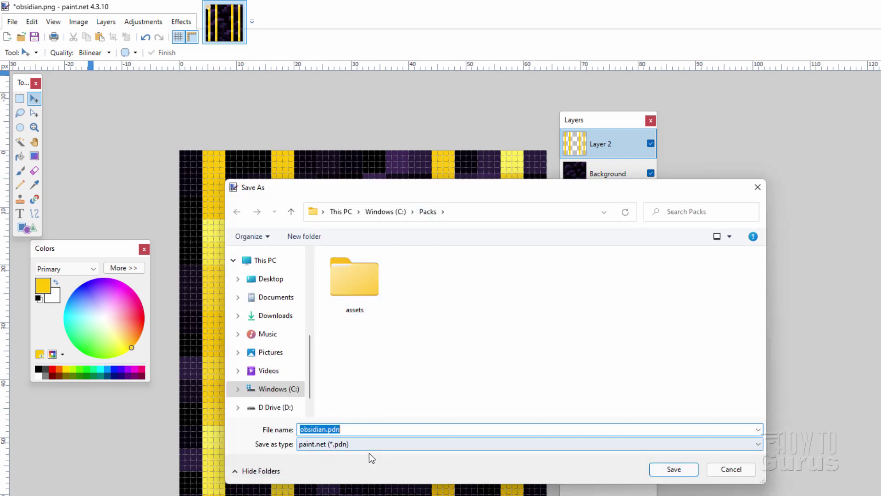
left_click(670, 472)
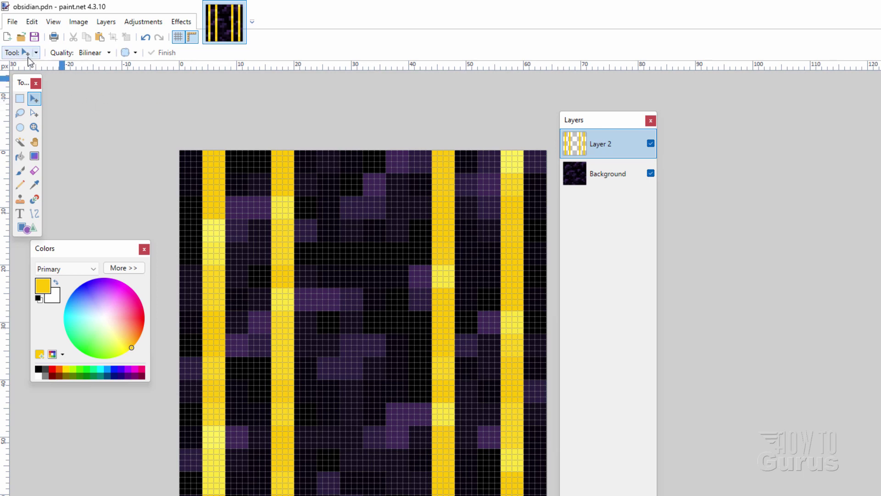
Step: Save a flattened PNG copy as obsidian.png in Packs\assets\minecraft\textures\block
left_click(12, 21)
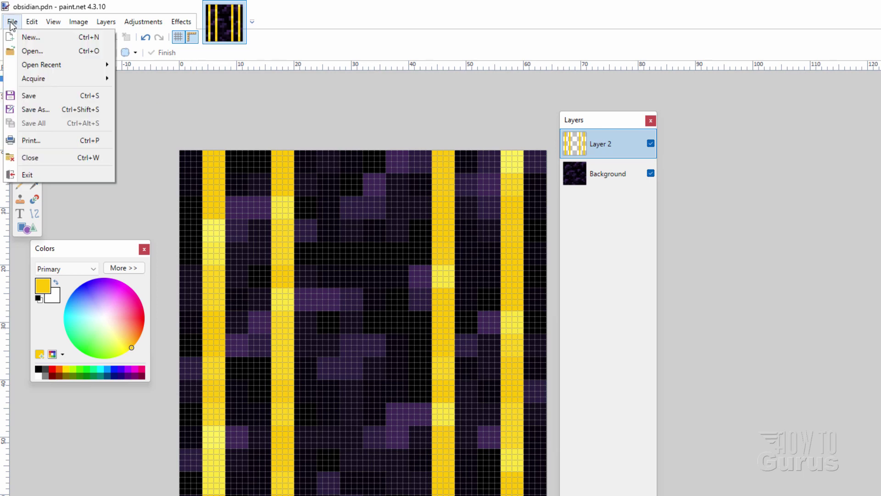
left_click(43, 109)
left_click(368, 444)
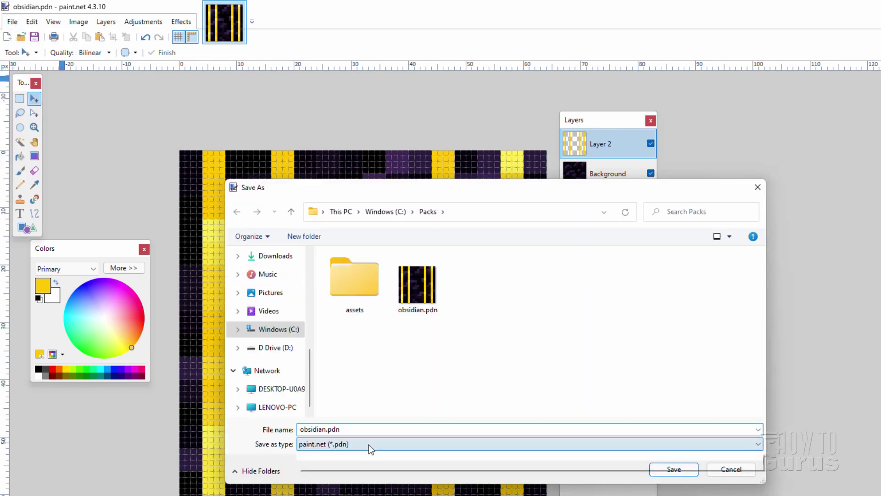
left_click(336, 463)
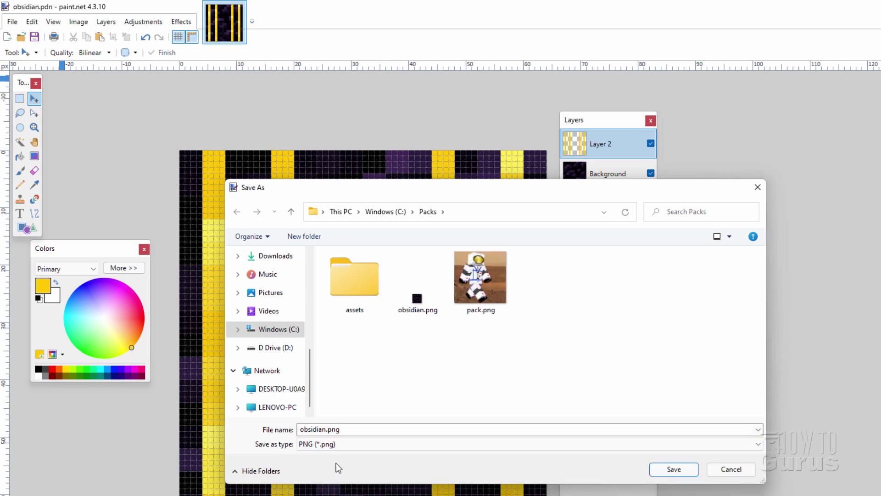
double_click(357, 287)
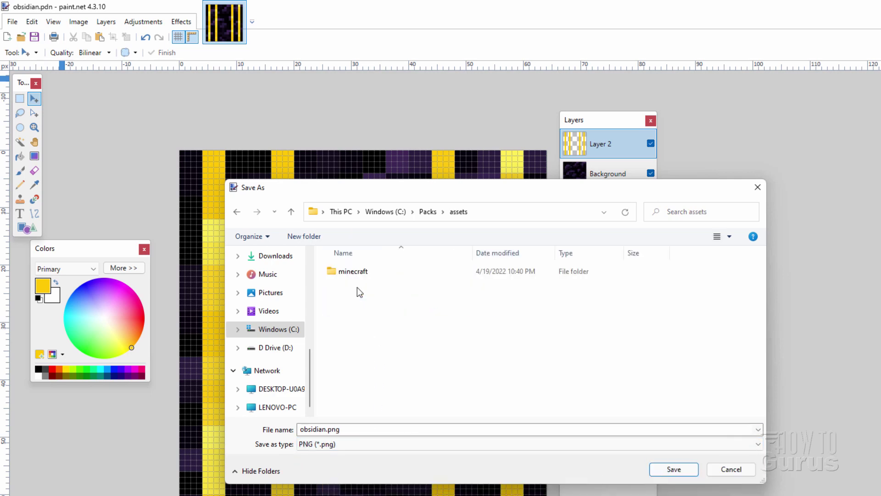
double_click(349, 271)
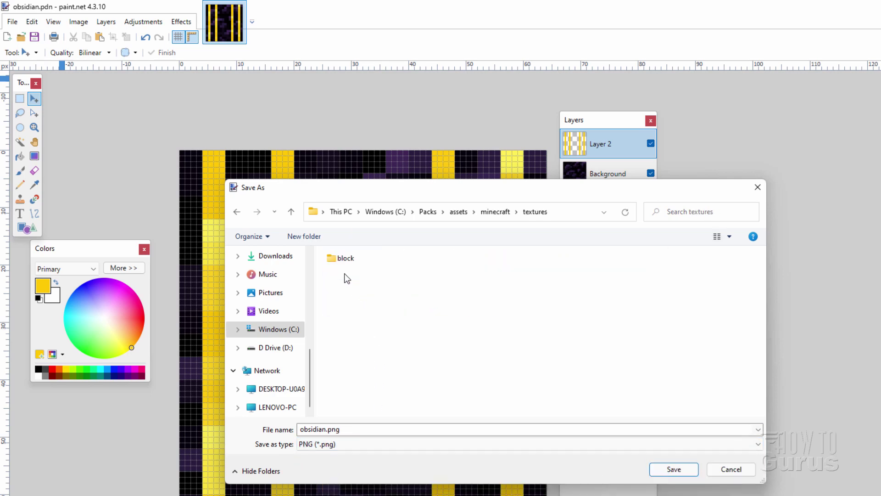
double_click(339, 258)
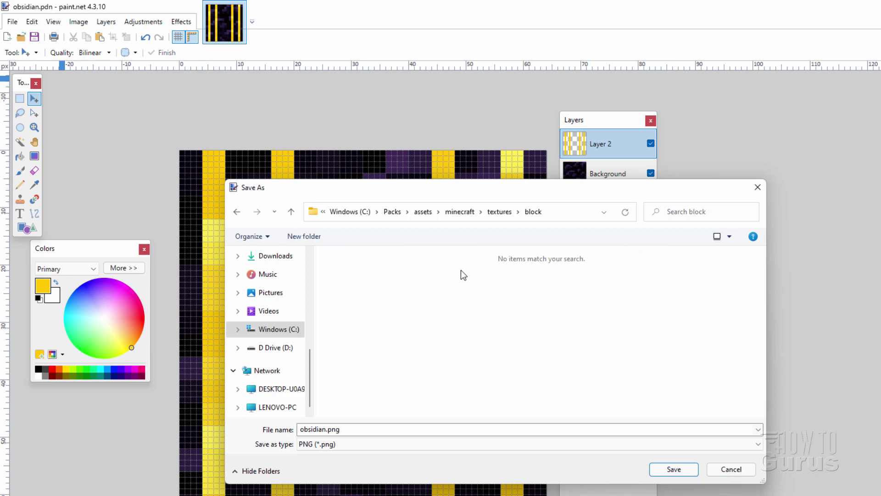
left_click(677, 469)
left_click(397, 368)
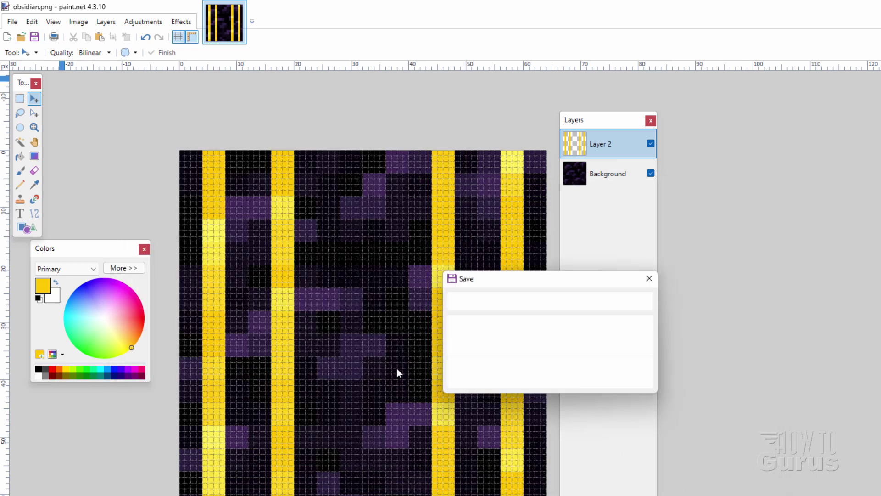
left_click(490, 329)
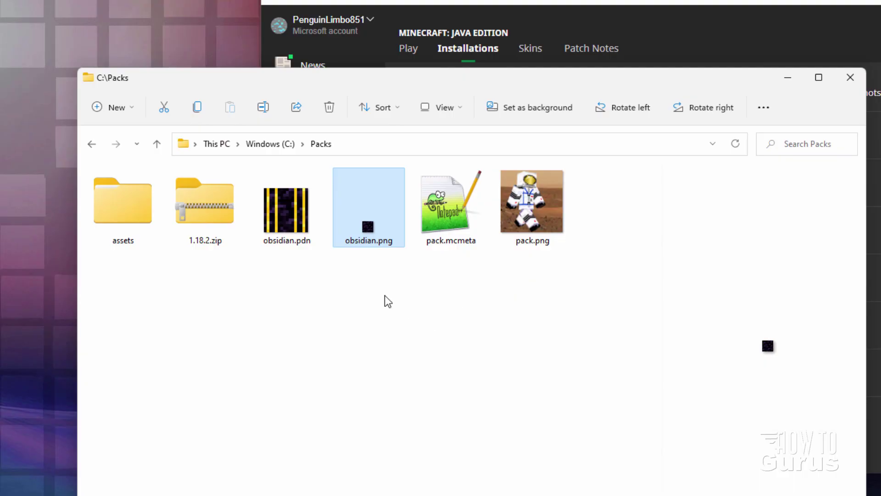
Step: Compress the assets folder, pack.mcmeta and pack.png into a ZIP file
left_click(337, 306)
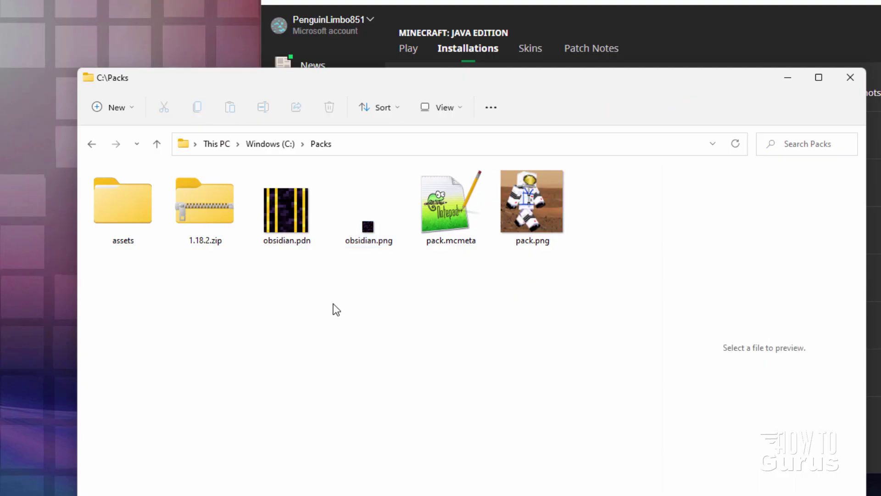
left_click(128, 230)
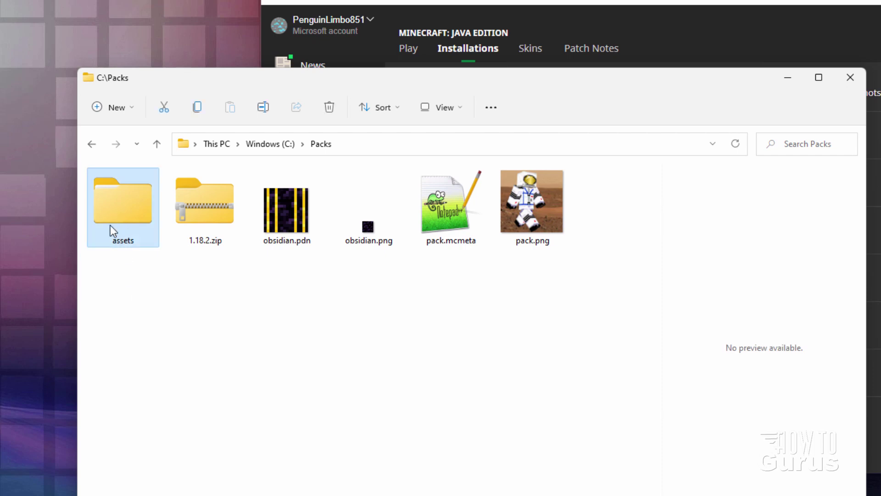
left_click(437, 208, "ctrl")
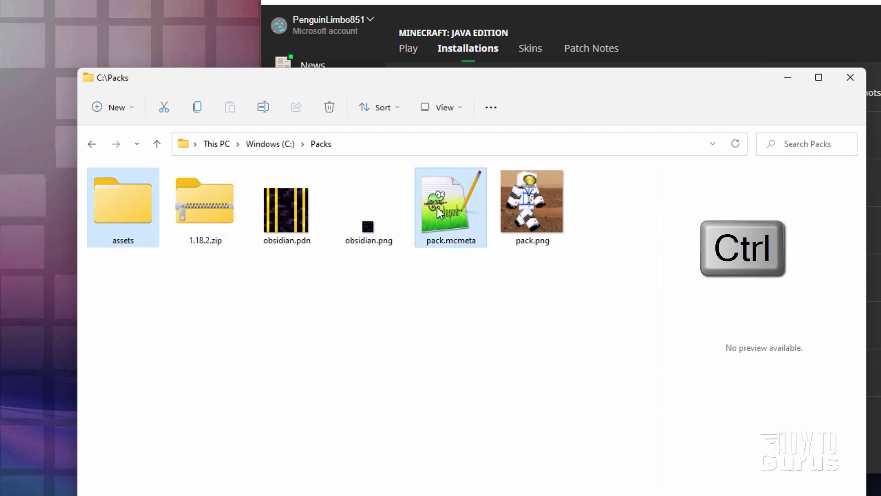
left_click(529, 225, "ctrl")
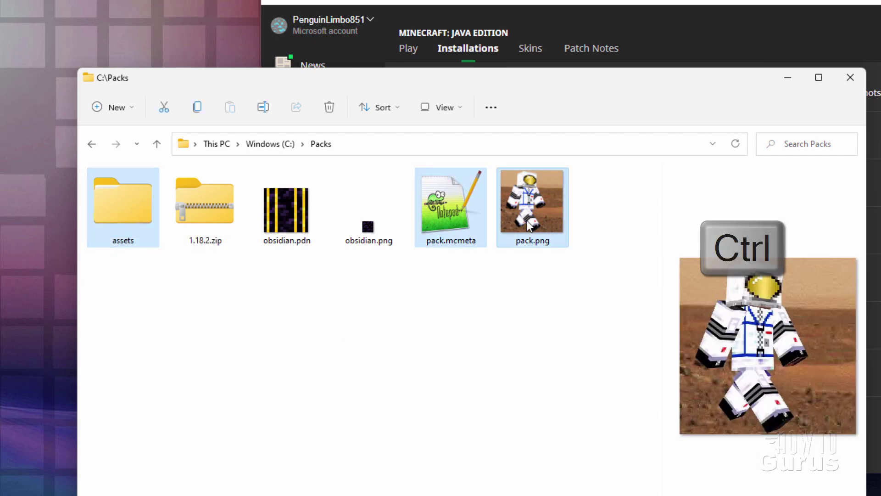
right_click(525, 212)
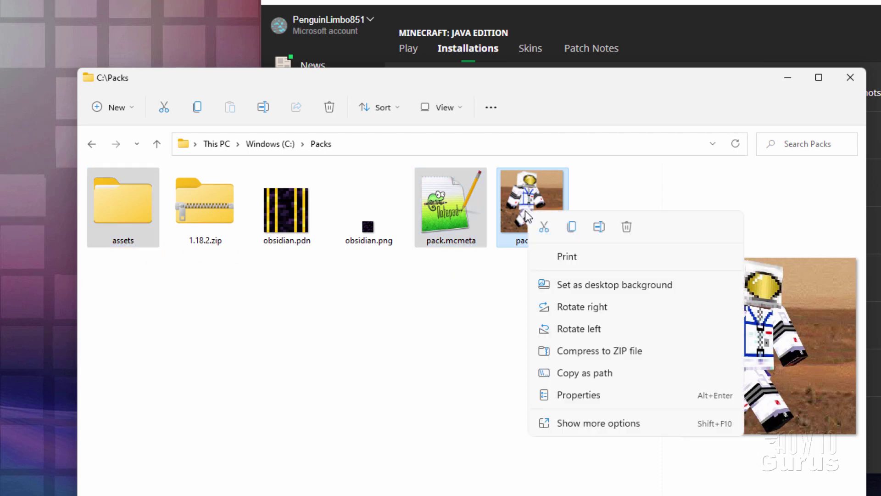
left_click(608, 351)
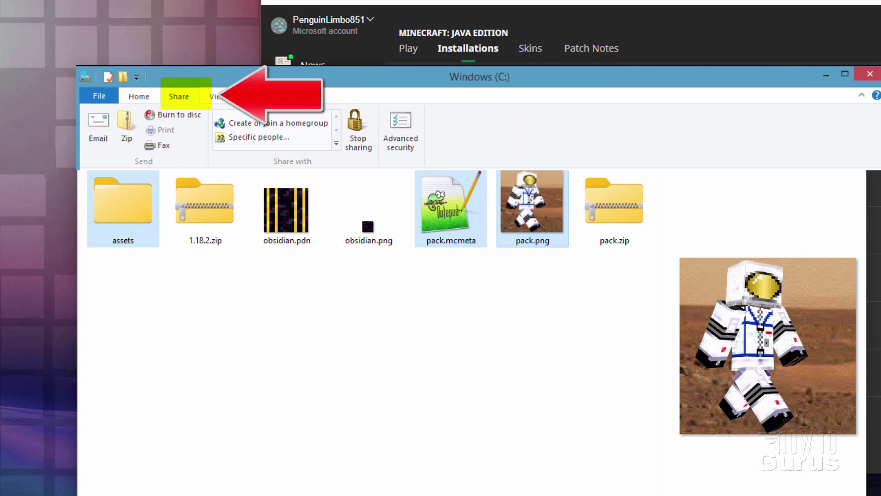
Step: Rename the new pack.zip to Obsidian.zip
left_click(605, 246)
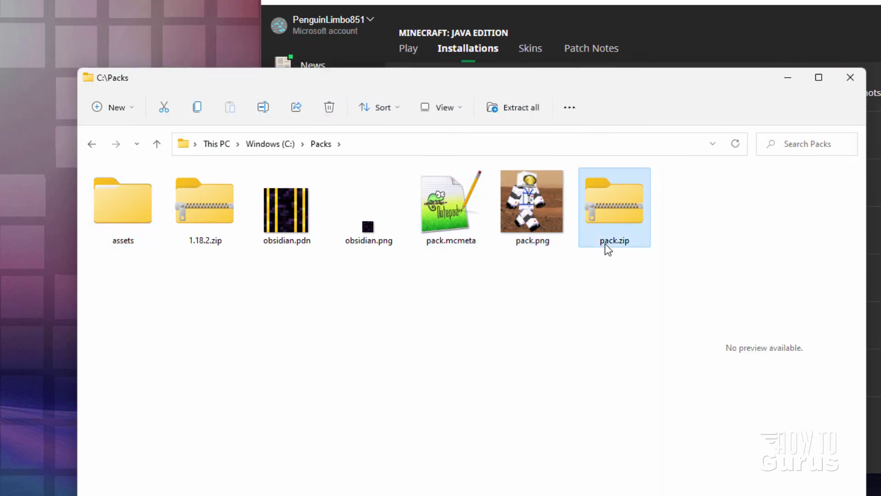
left_click(605, 243)
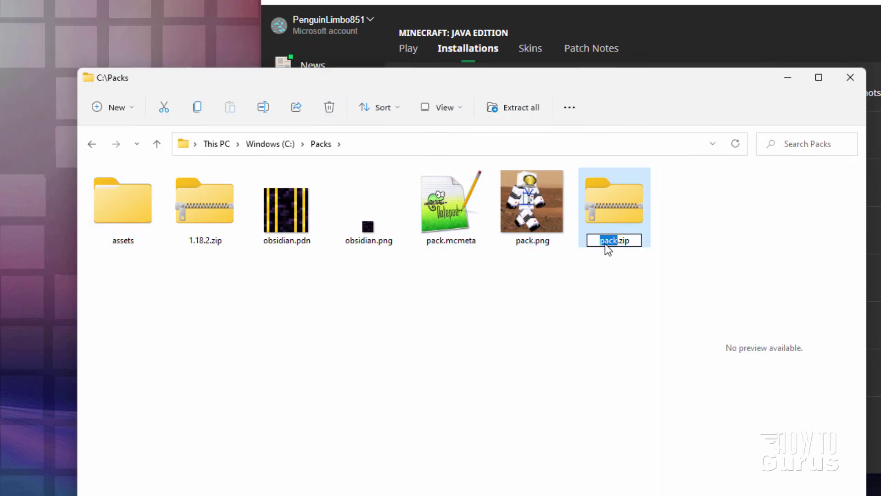
type("Obsid")
type("ian")
key("Return")
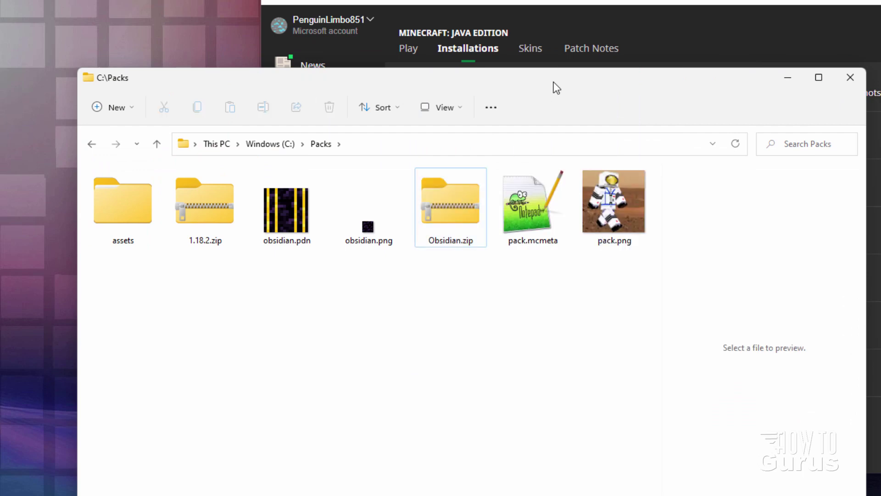
left_click_drag(553, 82, 470, 98)
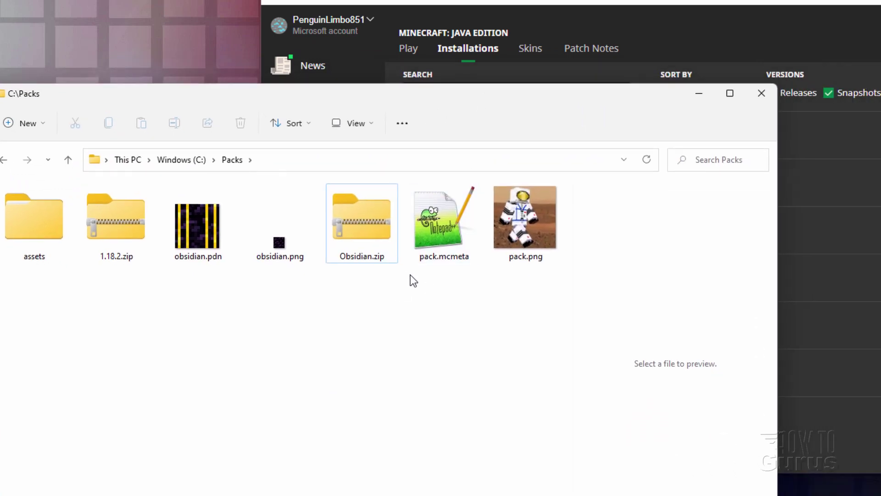
Step: Open the Latest release installation's .minecraft\resourcepacks folder from the Minecraft Launcher
left_click(533, 4)
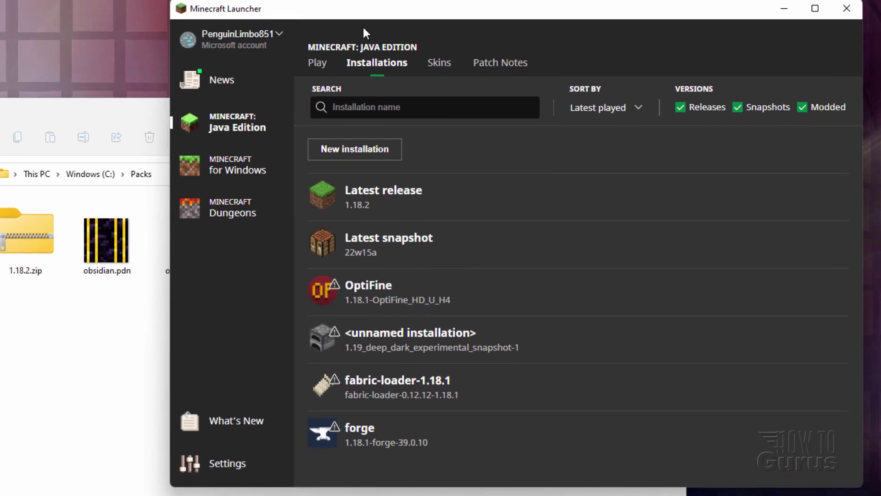
mouse_move(386, 197)
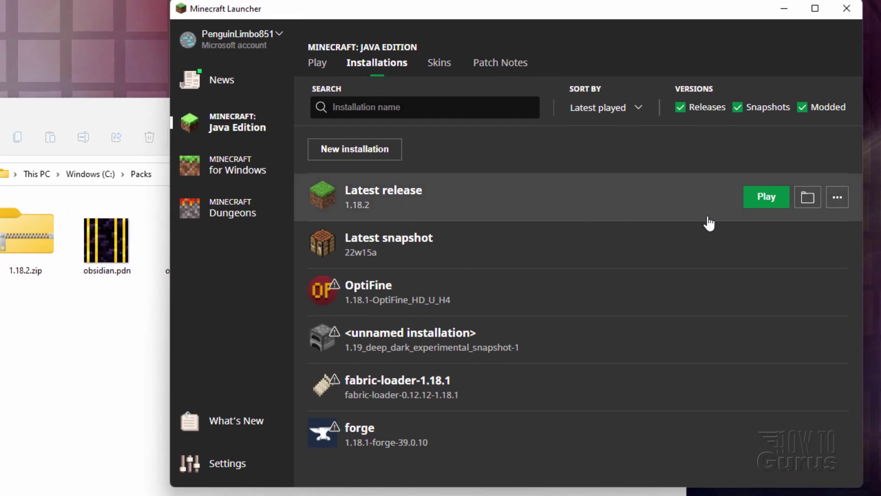
left_click(807, 197)
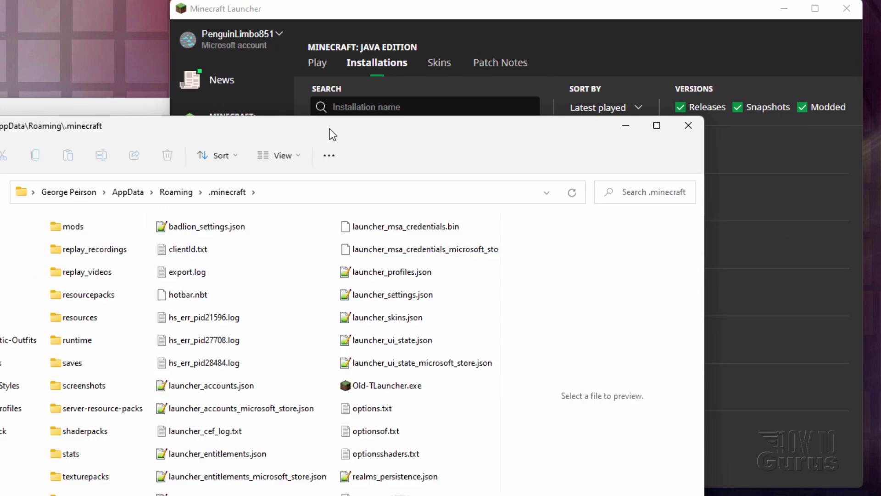
left_click_drag(329, 128, 546, 73)
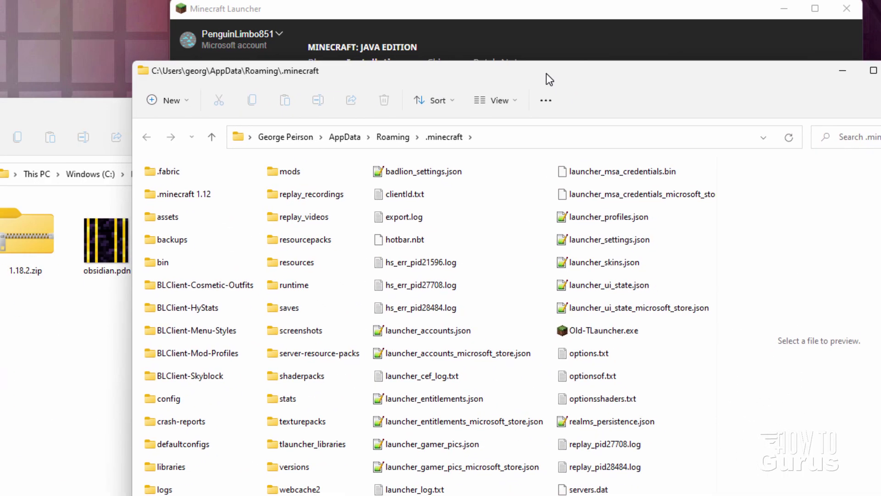
double_click(279, 240)
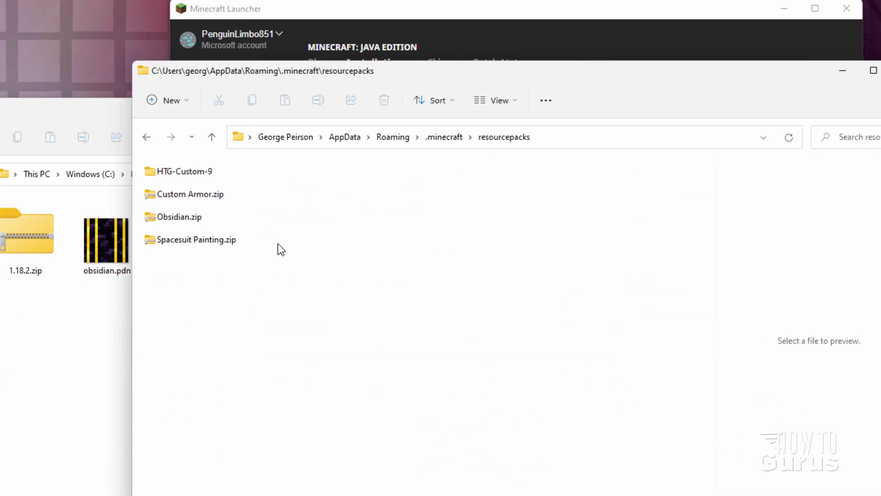
Step: Copy Obsidian.zip from C:\Packs into resourcepacks, replacing the existing file
left_click(105, 115)
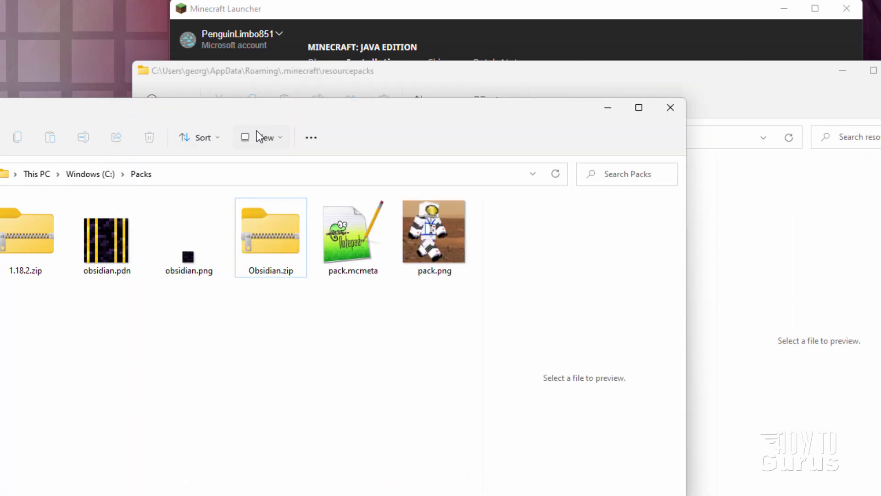
left_click_drag(238, 109, 686, 116)
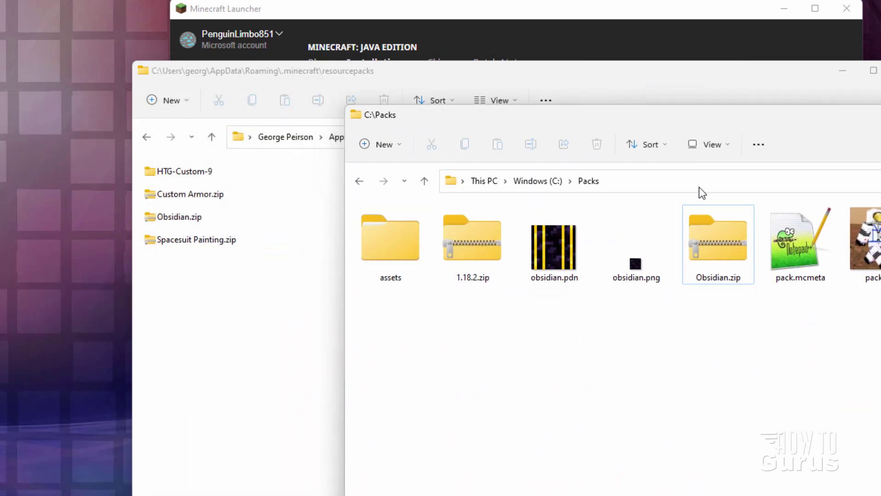
left_click(725, 246)
left_click_drag(725, 246, 235, 323)
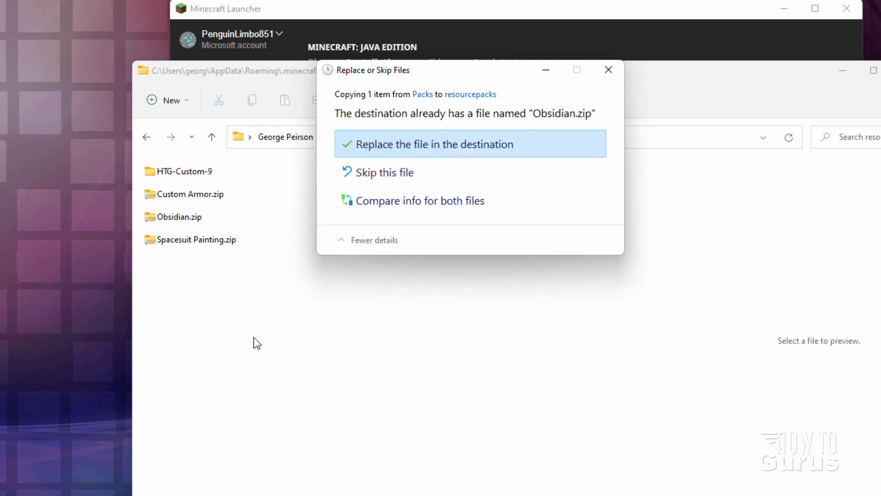
left_click(430, 147)
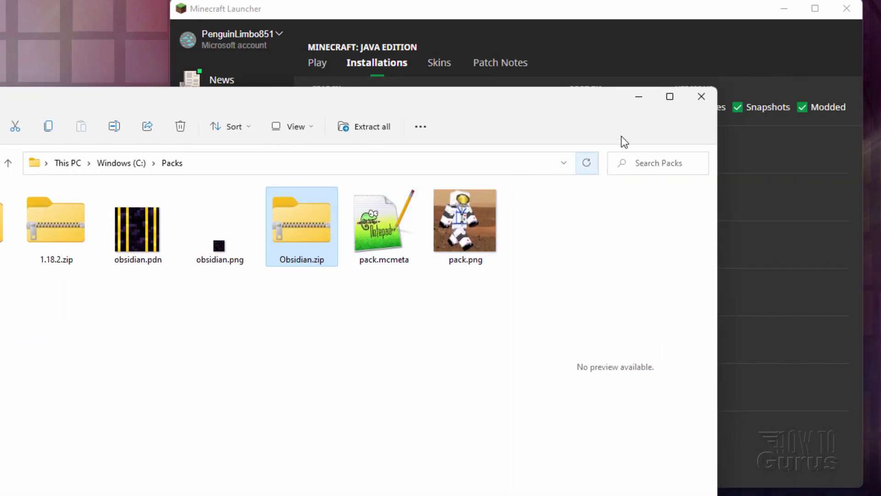
Step: Close the resourcepacks window and return to the launcher's Play page
left_click(694, 108)
left_click(317, 64)
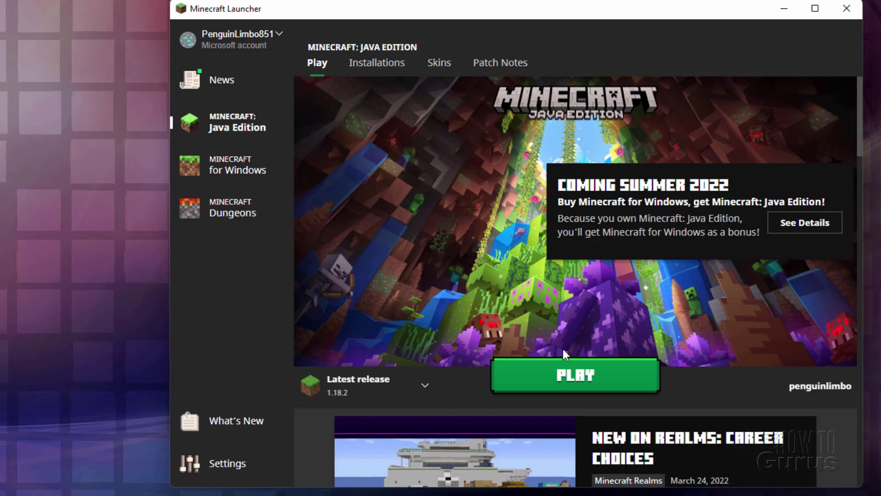